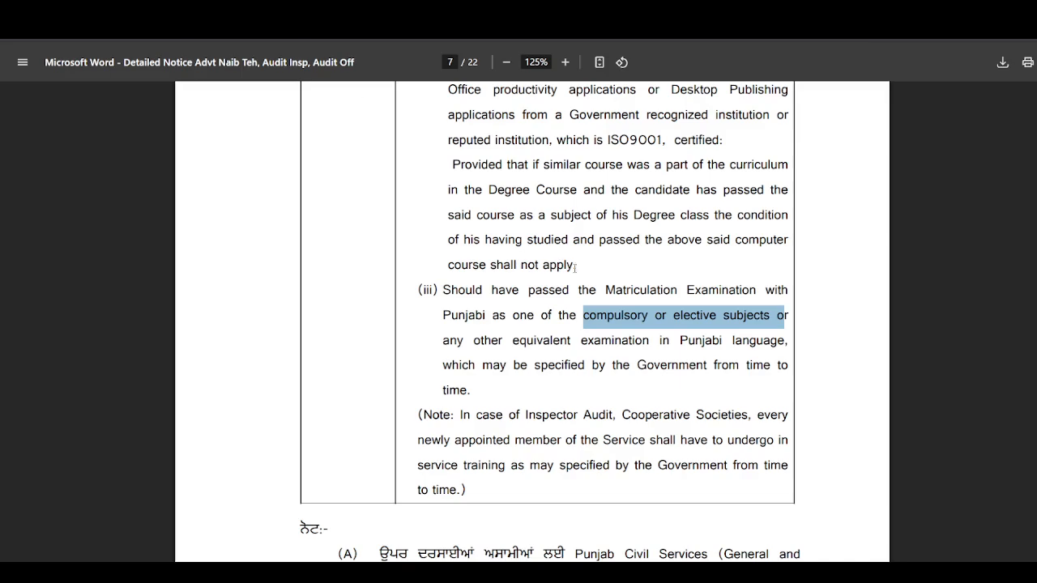
# Step: Examine the vacancy table in the detailed notice for the Naib Tehsildar, Audit Officer and Inspector Audit posts
pyautogui.scroll(-8, 575, 267)
pyautogui.scroll(2, 574, 268)
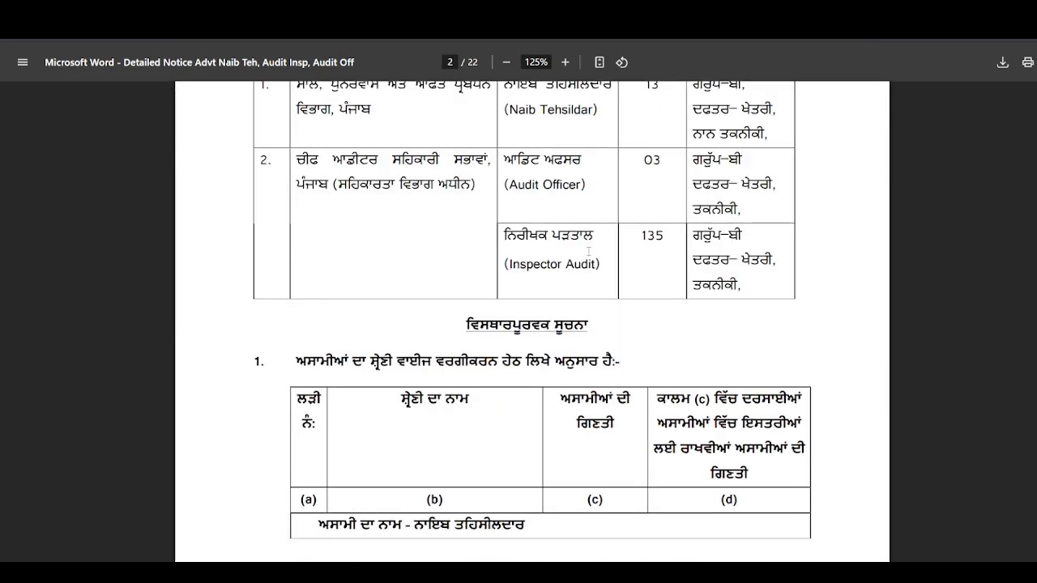
pyautogui.scroll(3, 589, 252)
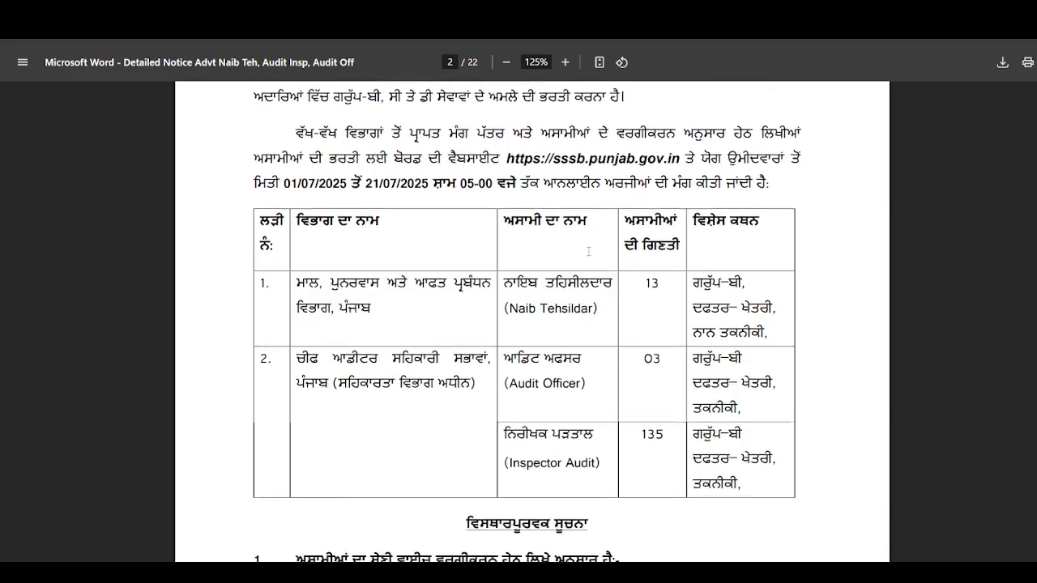
pyautogui.scroll(-1, 589, 252)
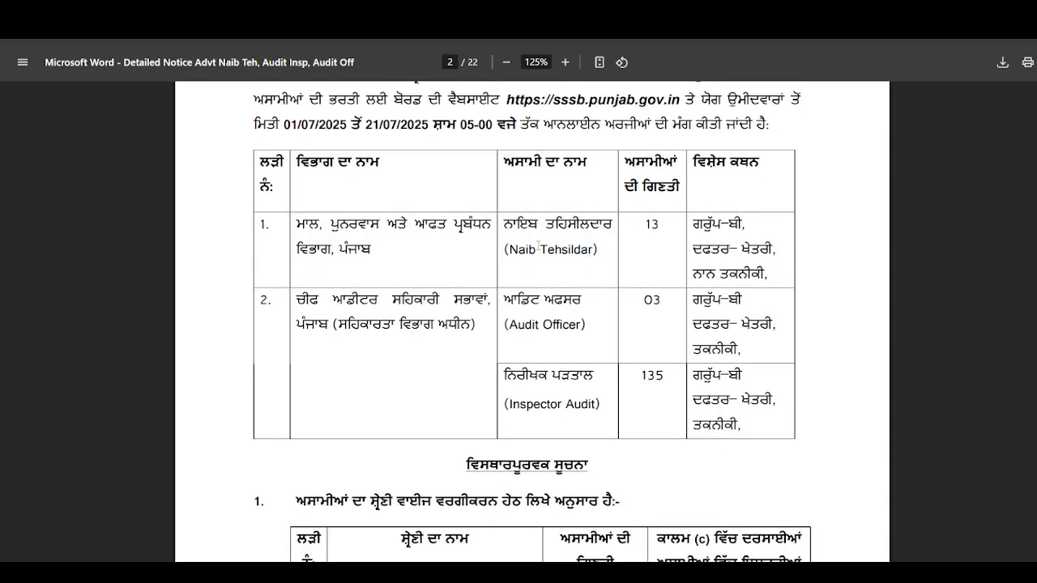
pyautogui.moveTo(504, 251); pyautogui.dragTo(597, 251)
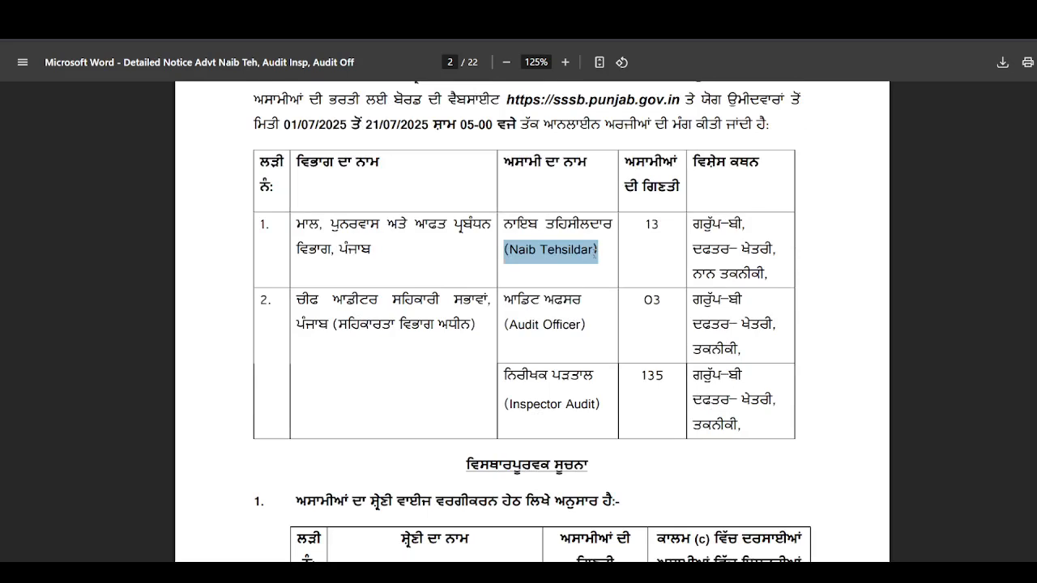
pyautogui.moveTo(510, 324); pyautogui.dragTo(573, 326)
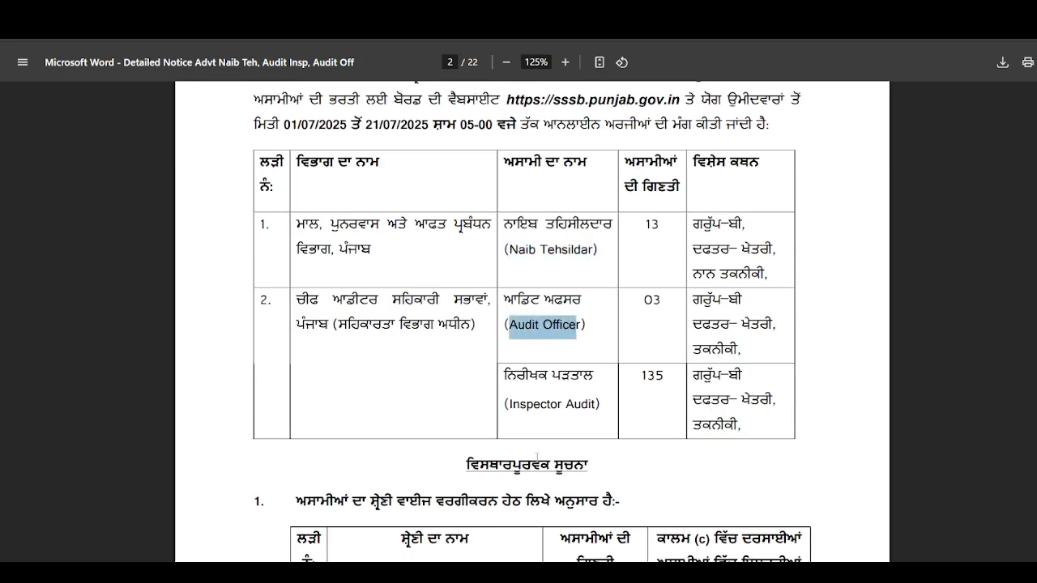
pyautogui.moveTo(510, 405); pyautogui.dragTo(614, 385)
pyautogui.click(620, 385)
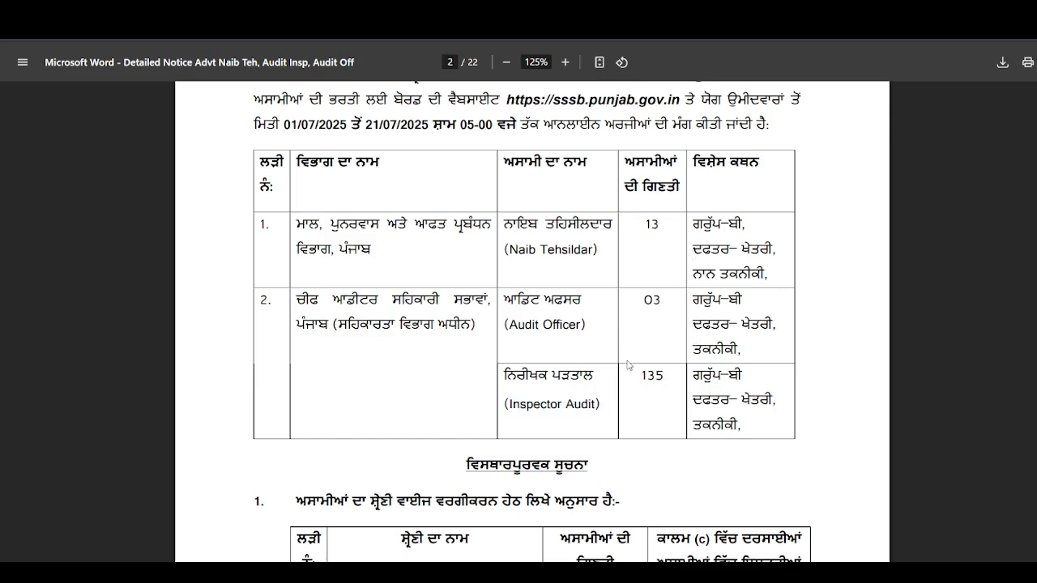
pyautogui.scroll(-1, 629, 366)
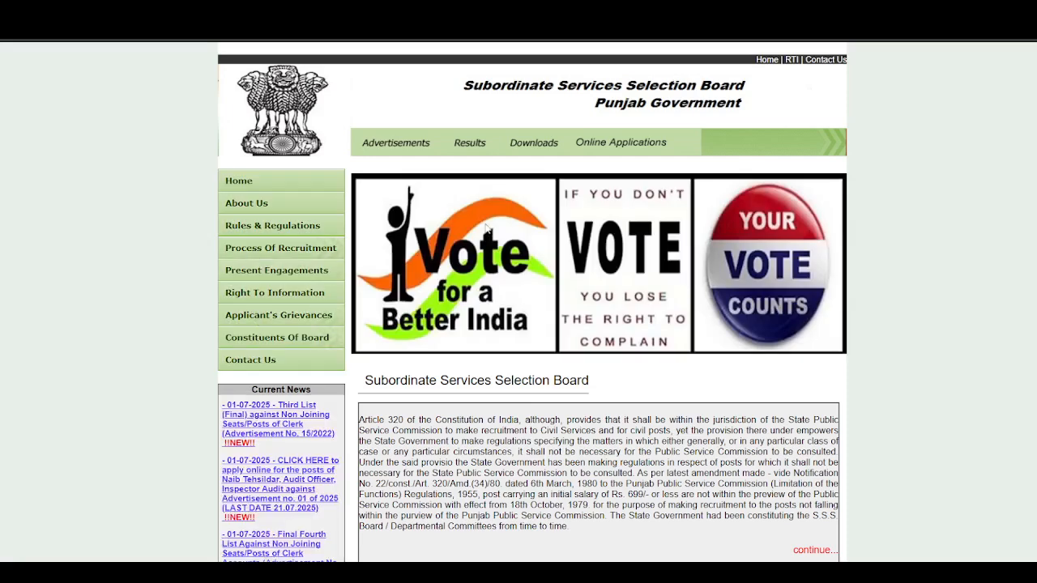
# Step: Check the advertisements on the Punjab Subordinate Services Selection Board website, and open the online application instructions for Advertisement No. 1 of 2025
pyautogui.click(410, 144)
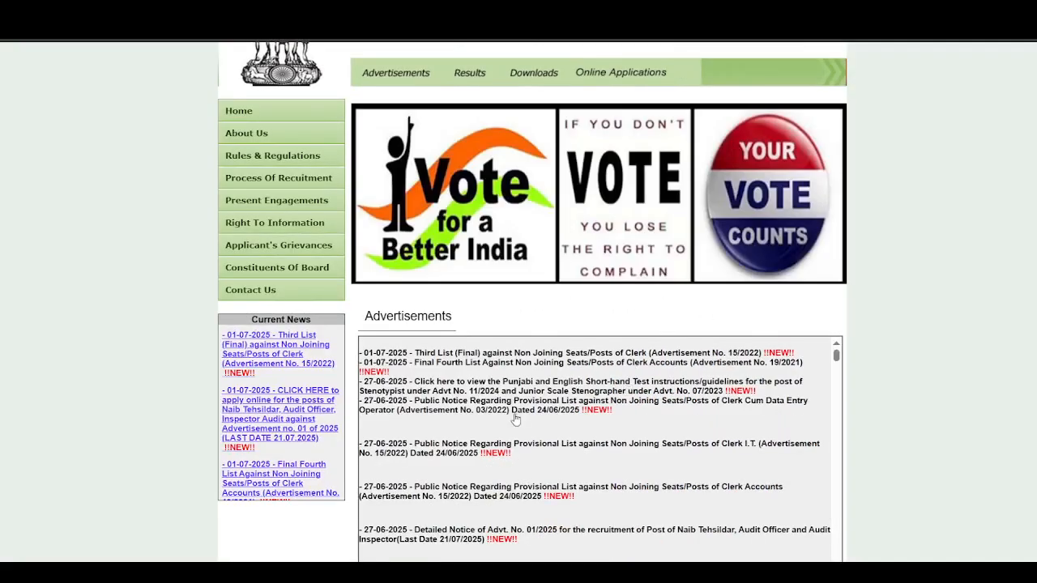
pyautogui.scroll(-1, 515, 437)
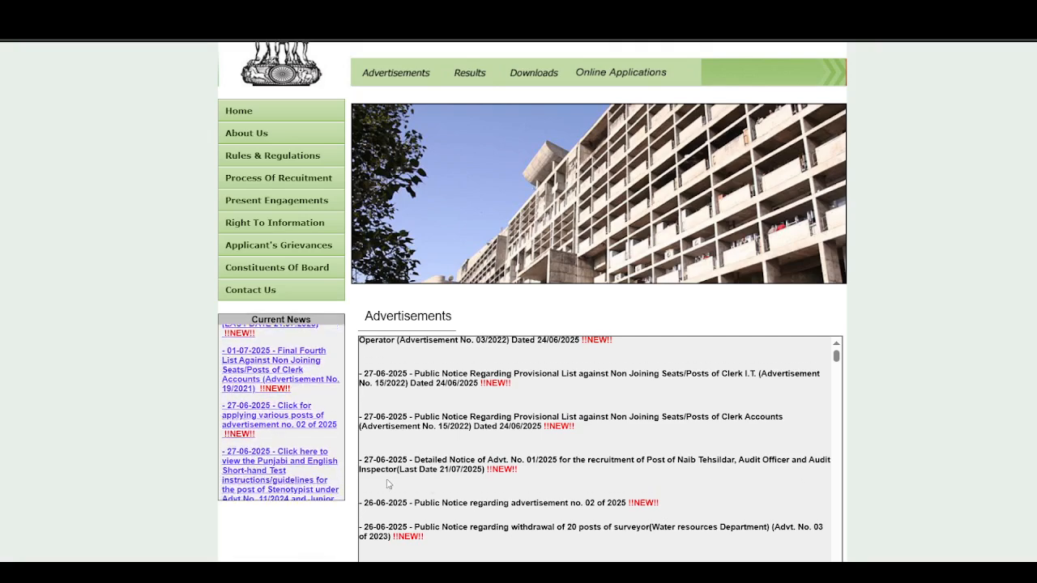
pyautogui.click(592, 82)
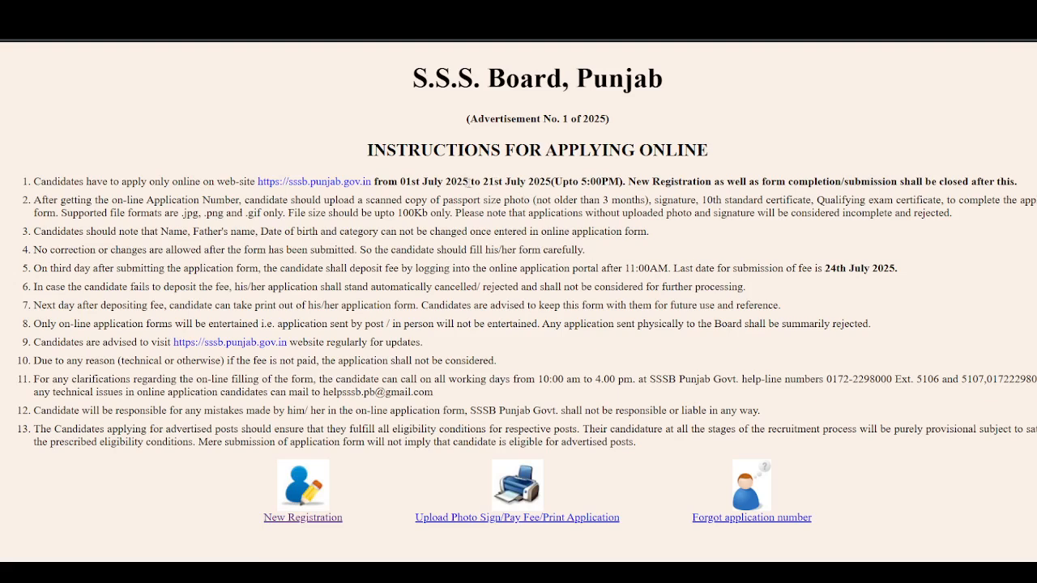
pyautogui.moveTo(483, 180); pyautogui.dragTo(529, 183)
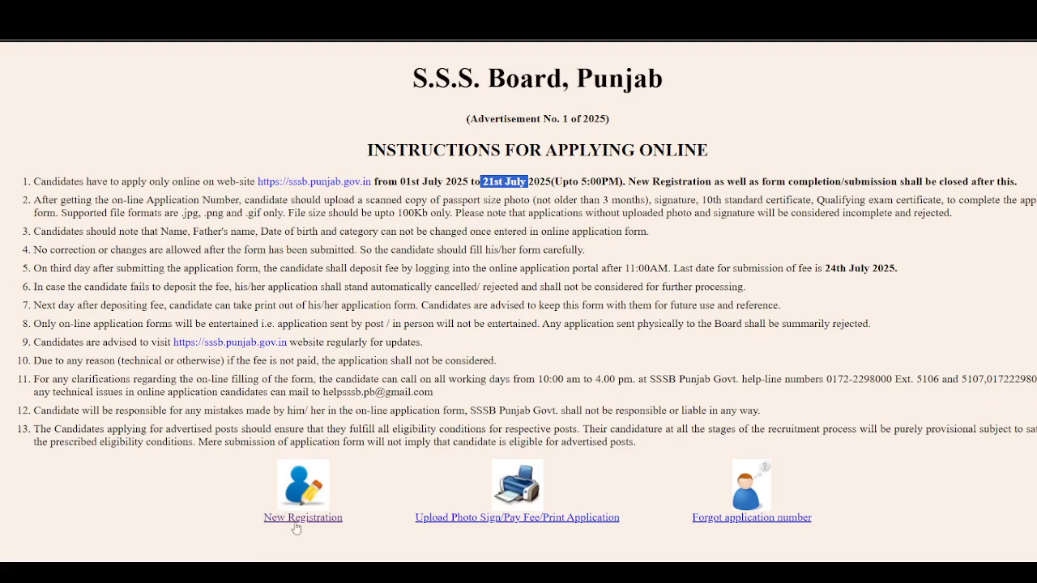
# Step: Start a new registration, accept the instructions notice, and open the application form for the Inspector Audit post
pyautogui.click(297, 524)
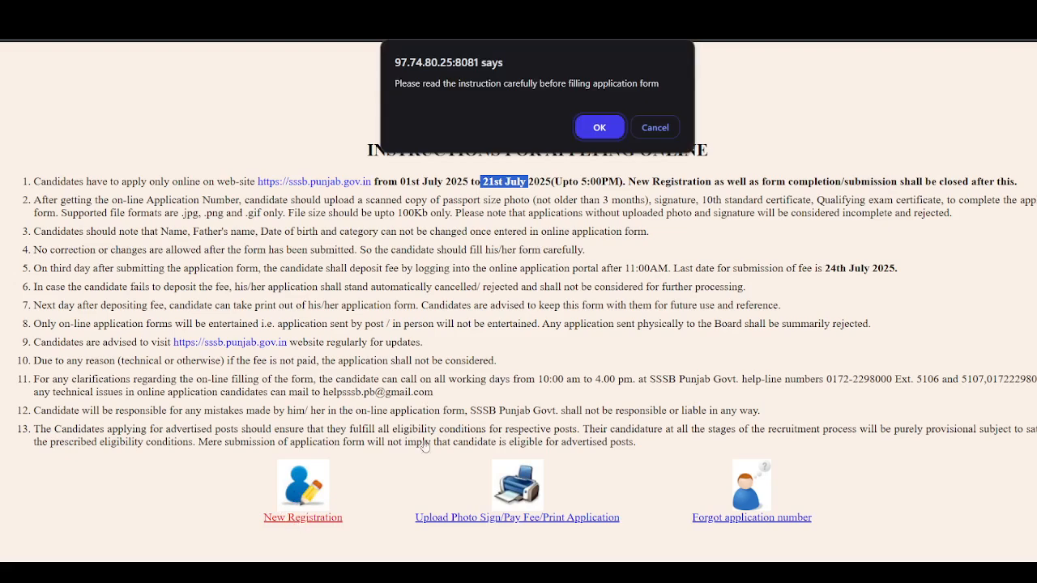
pyautogui.click(602, 125)
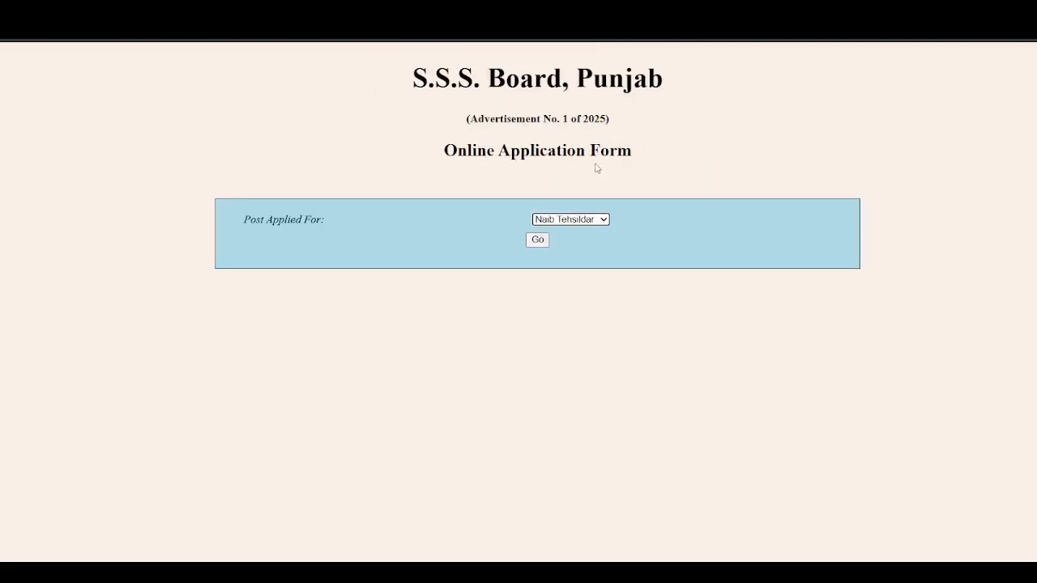
pyautogui.click(571, 271)
pyautogui.click(541, 247)
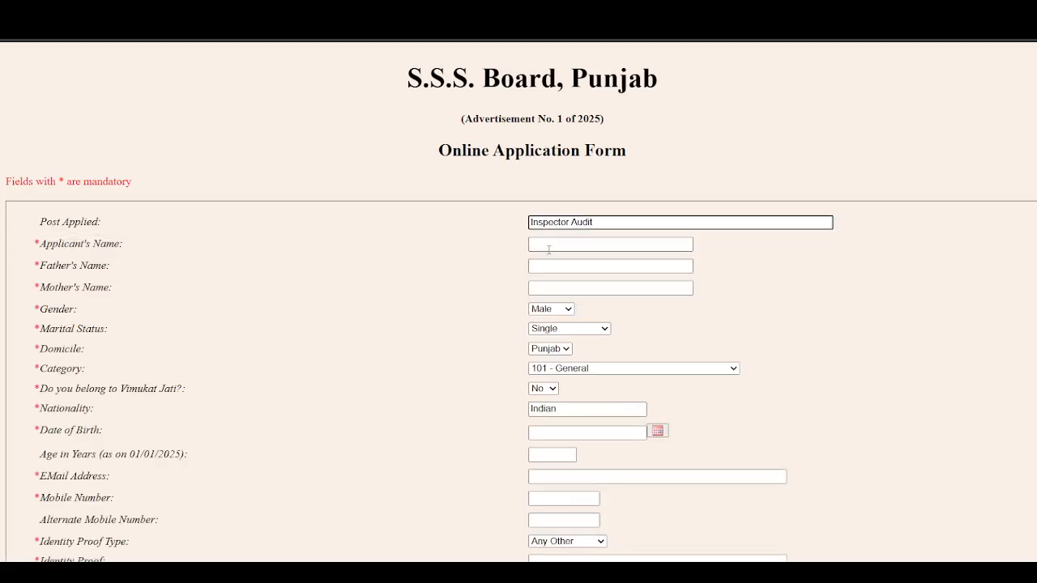
# Step: Fill in the applicant's name, the father's name and the mother's name
pyautogui.click(549, 246)
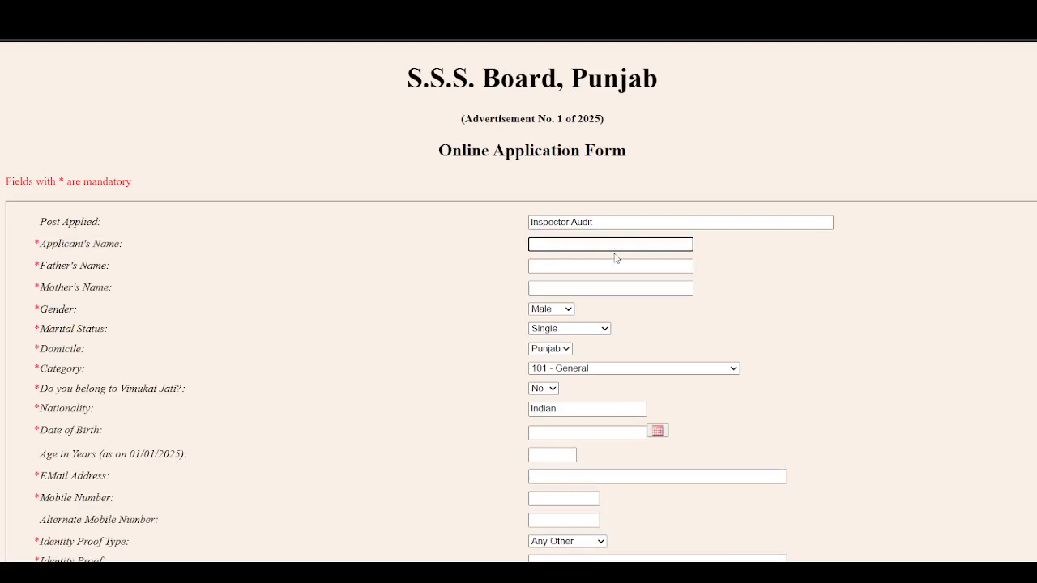
pyautogui.click(637, 267)
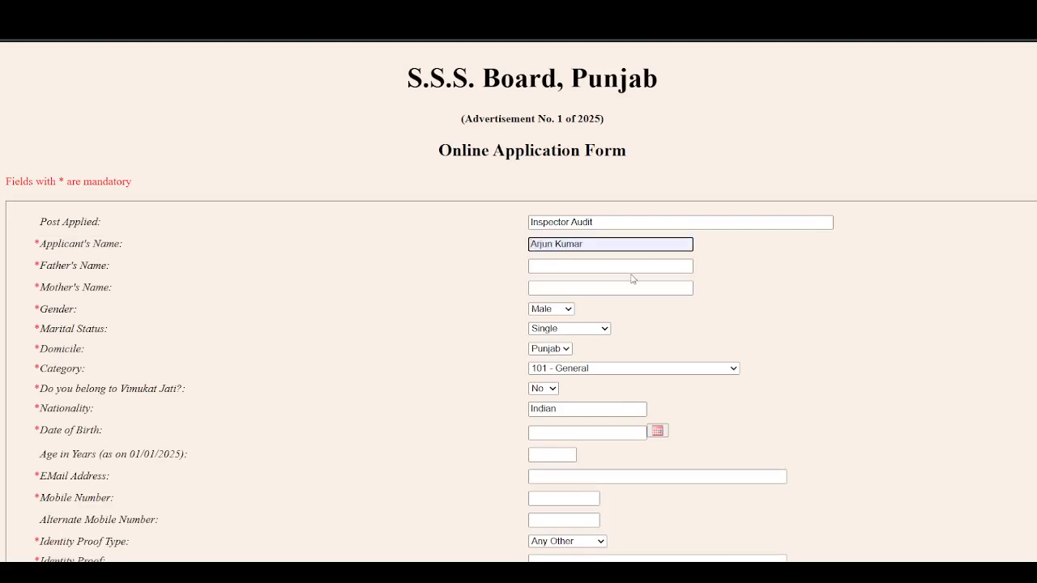
pyautogui.click(590, 269)
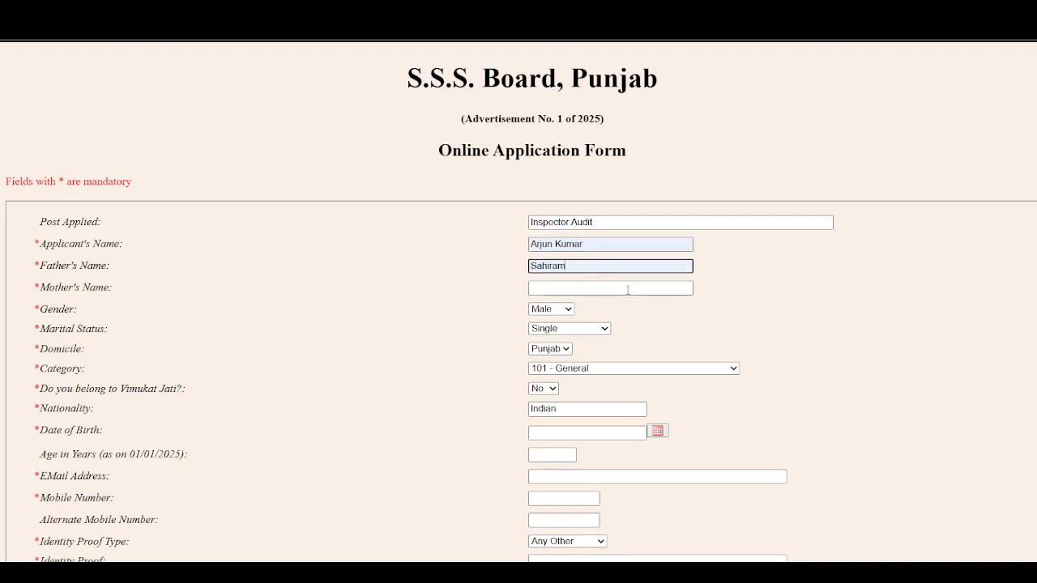
pyautogui.click(586, 293)
pyautogui.click(612, 322)
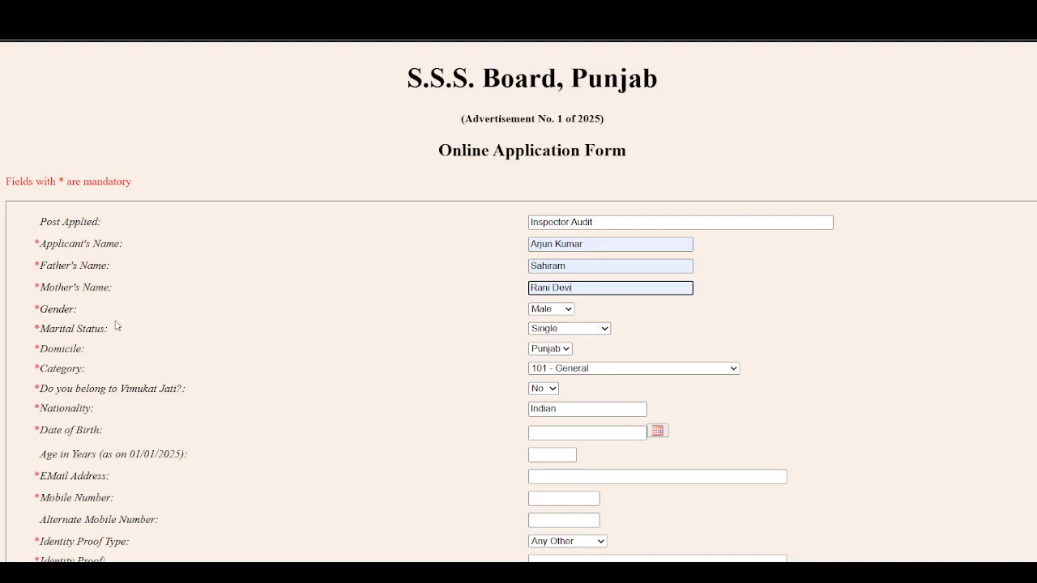
# Step: Choose marital status Single, domicile Punjab, category 101 - General, and No for belonging to Vimukat Jati
pyautogui.click(582, 333)
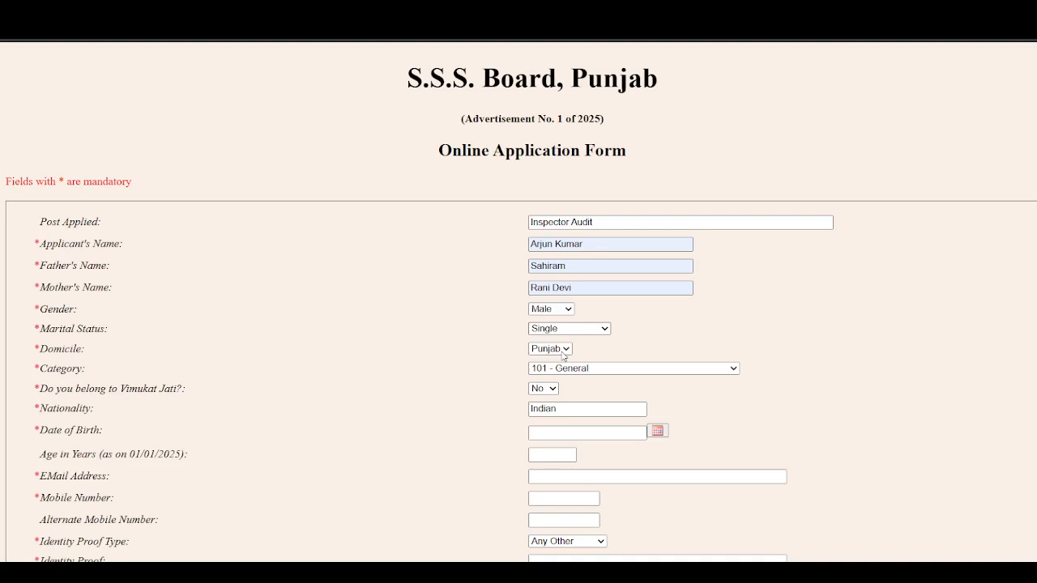
pyautogui.click(561, 352)
pyautogui.click(592, 371)
pyautogui.click(607, 37)
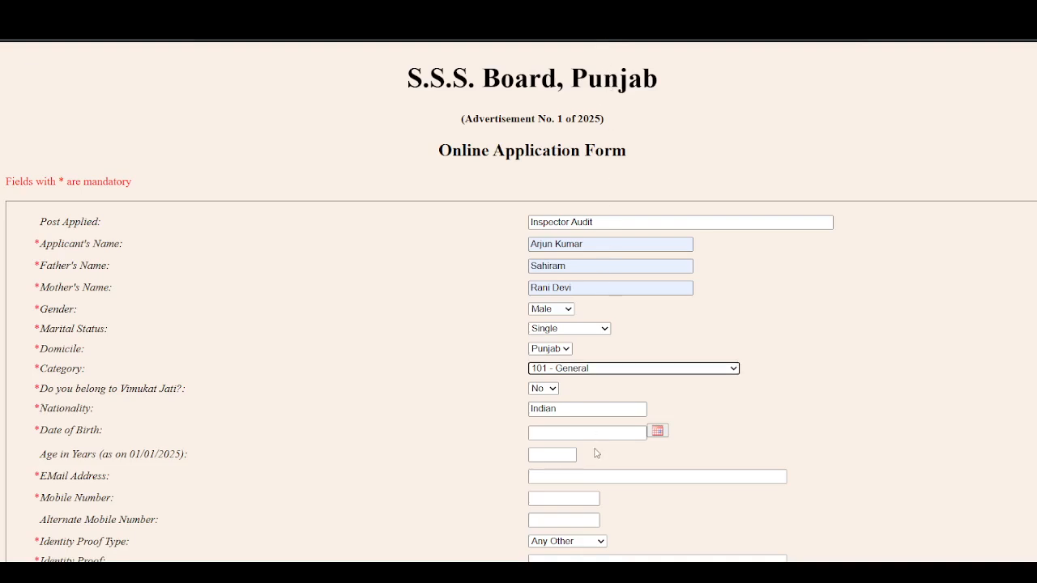
pyautogui.scroll(-1, 597, 453)
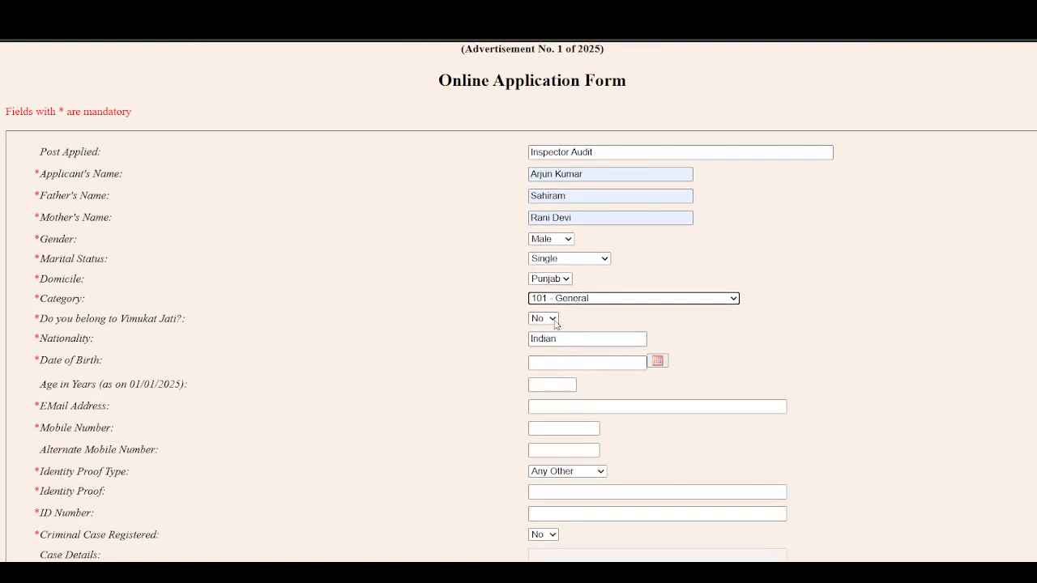
pyautogui.click(542, 319)
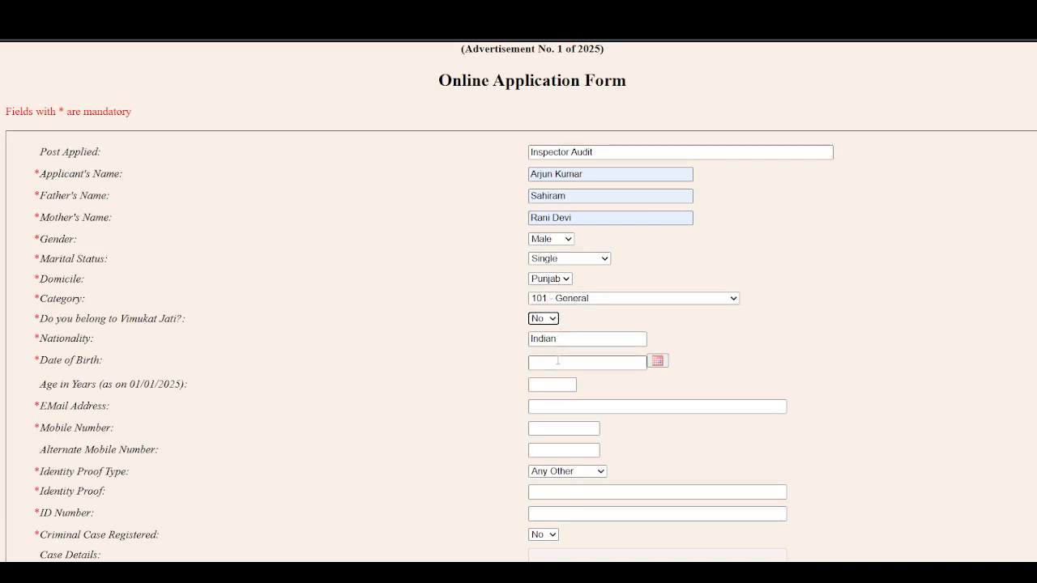
# Step: Pick the applicant's date of birth in the calendar
pyautogui.click(557, 361)
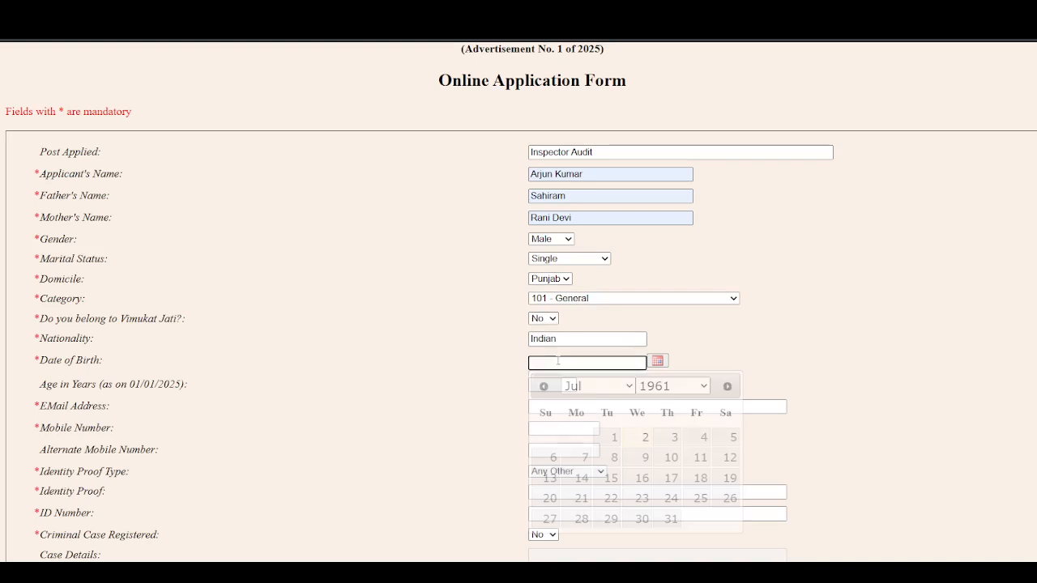
pyautogui.click(651, 392)
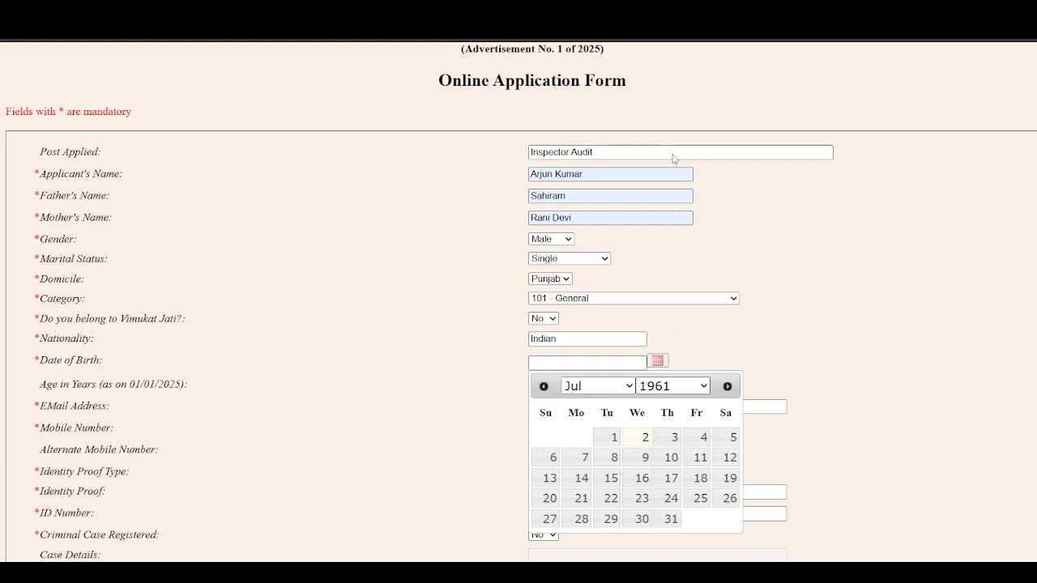
pyautogui.click(657, 346)
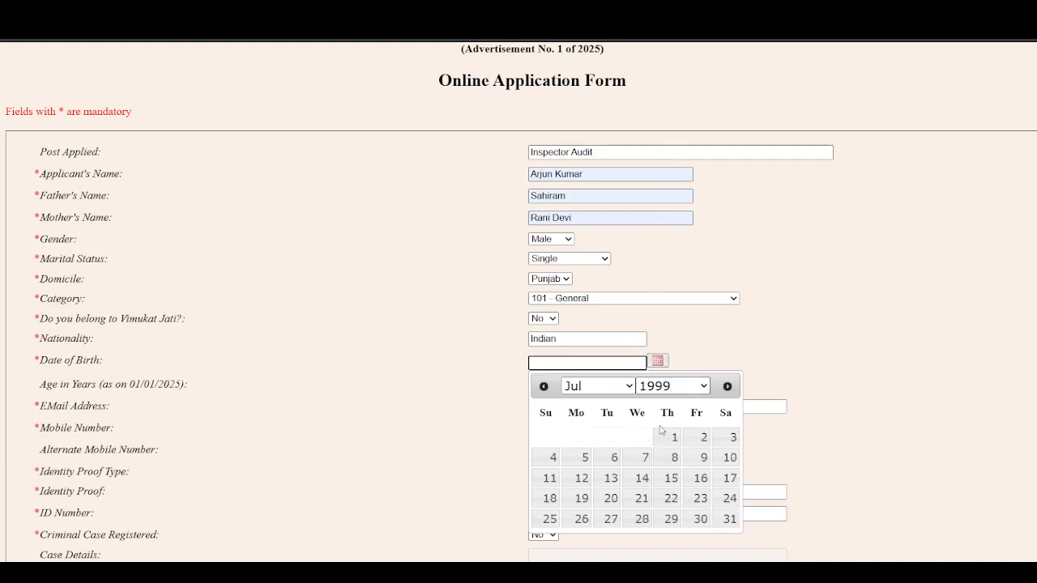
pyautogui.click(669, 458)
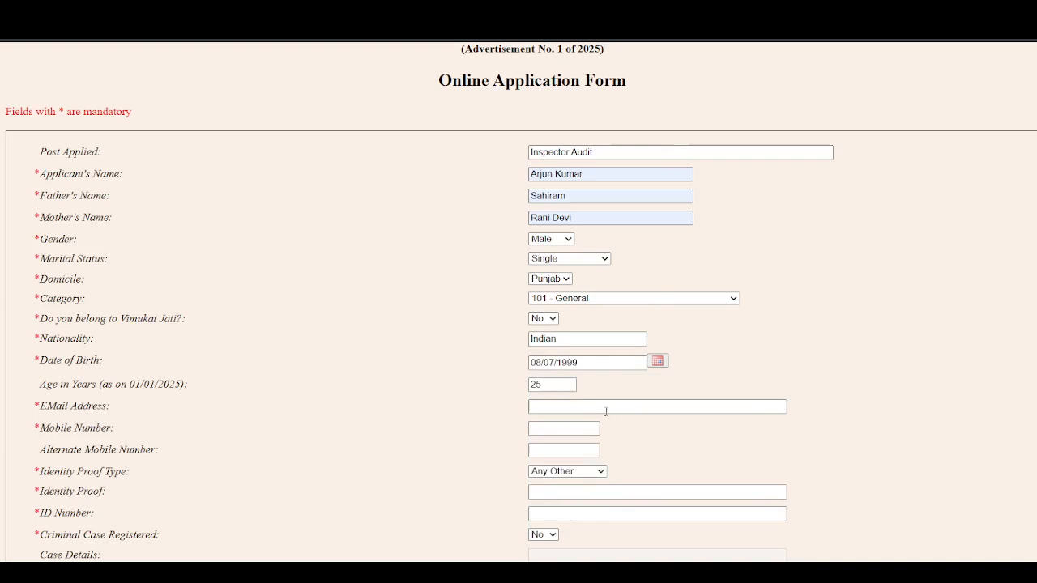
# Step: Fill in the applicant's e-mail address and mobile number, leaving the alternate mobile number blank
pyautogui.scroll(-1, 599, 405)
pyautogui.click(559, 342)
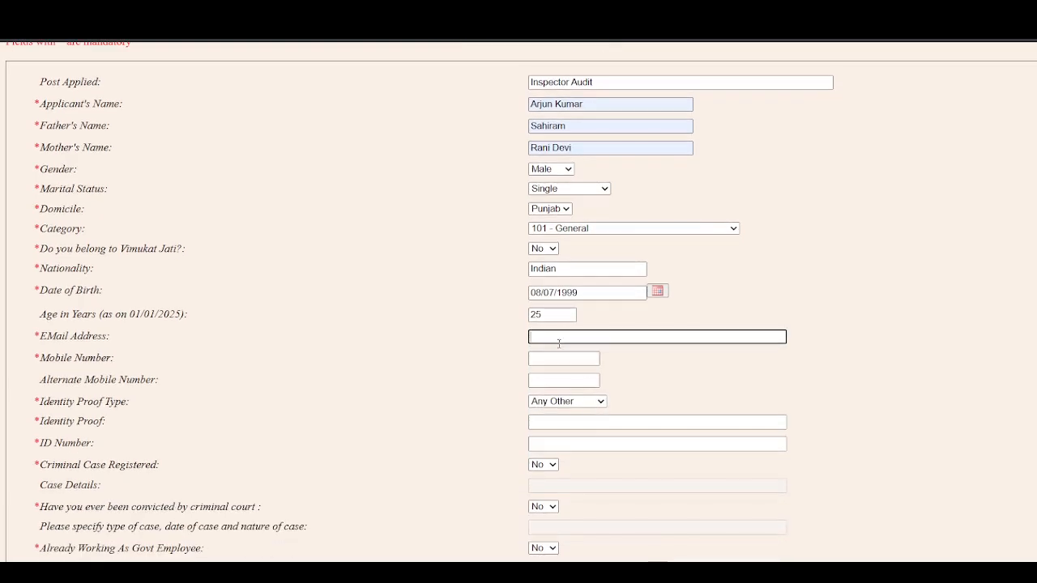
pyautogui.click(627, 368)
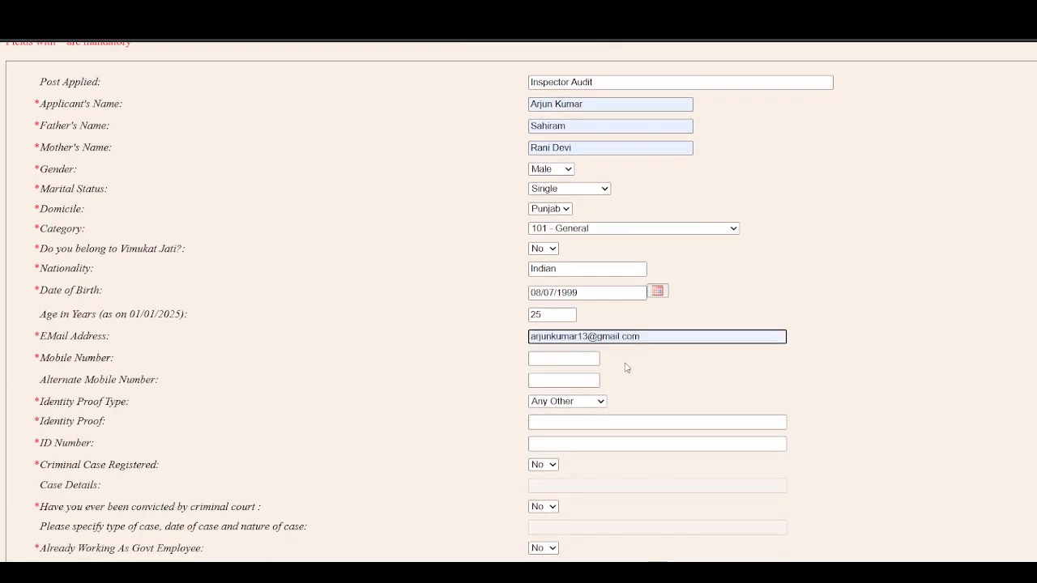
pyautogui.click(572, 360)
pyautogui.click(583, 390)
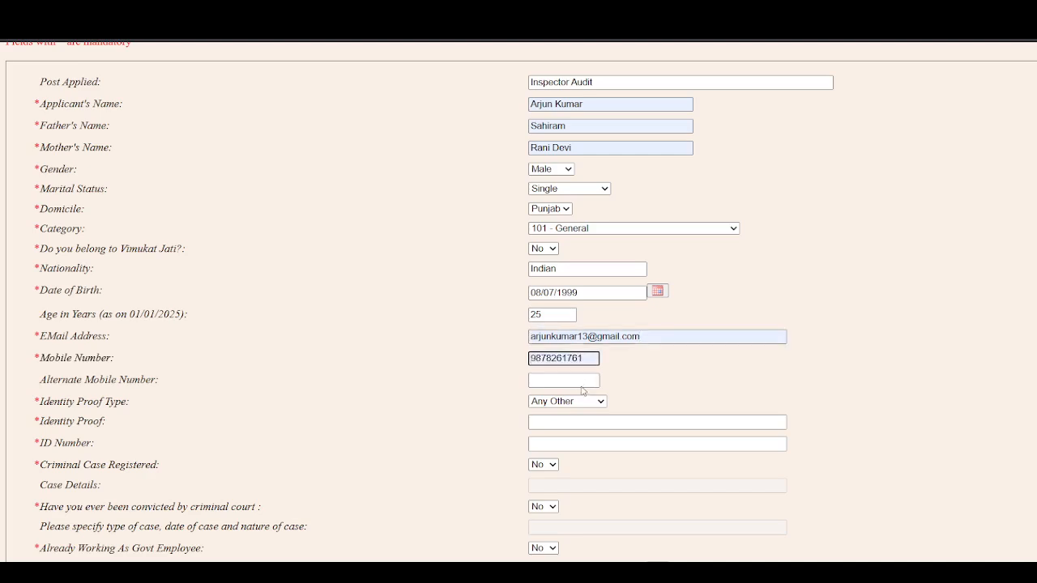
pyautogui.click(569, 381)
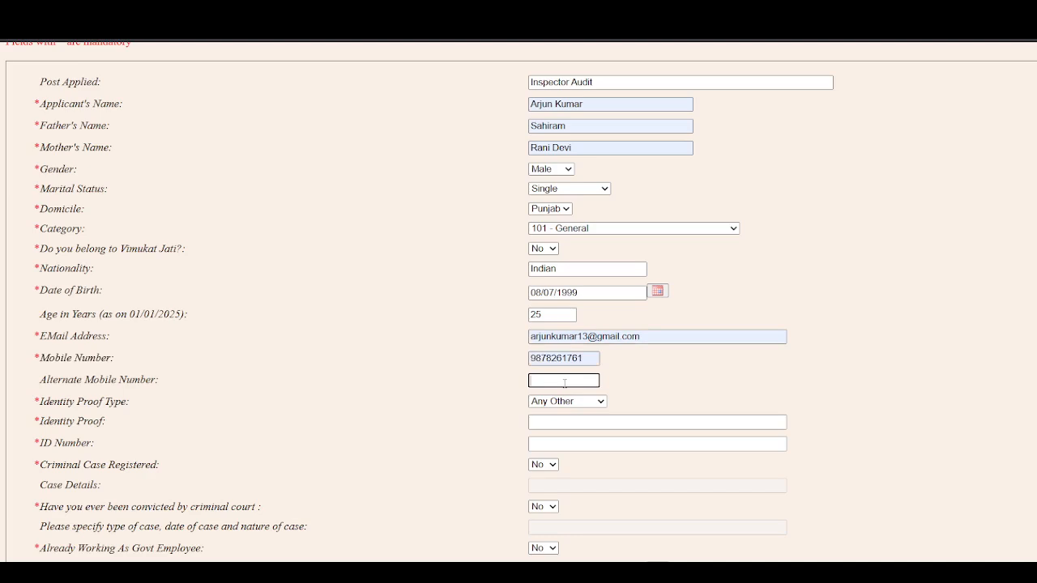
# Step: Choose Aadhaar as the identity proof type, enter the ID number, and keep the government employee answer at No
pyautogui.click(477, 392)
pyautogui.click(567, 420)
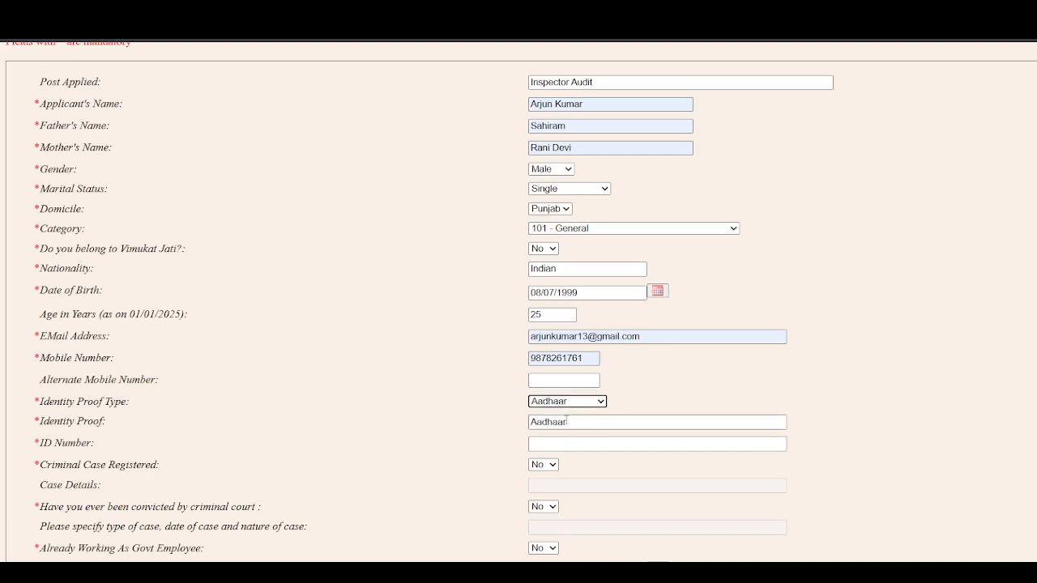
pyautogui.scroll(-3, 571, 430)
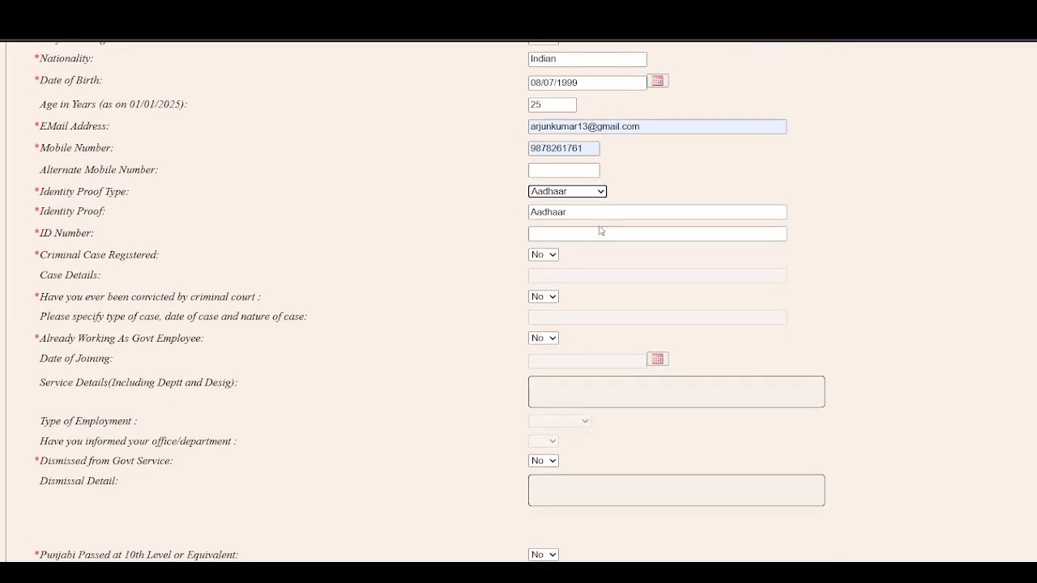
pyautogui.click(591, 235)
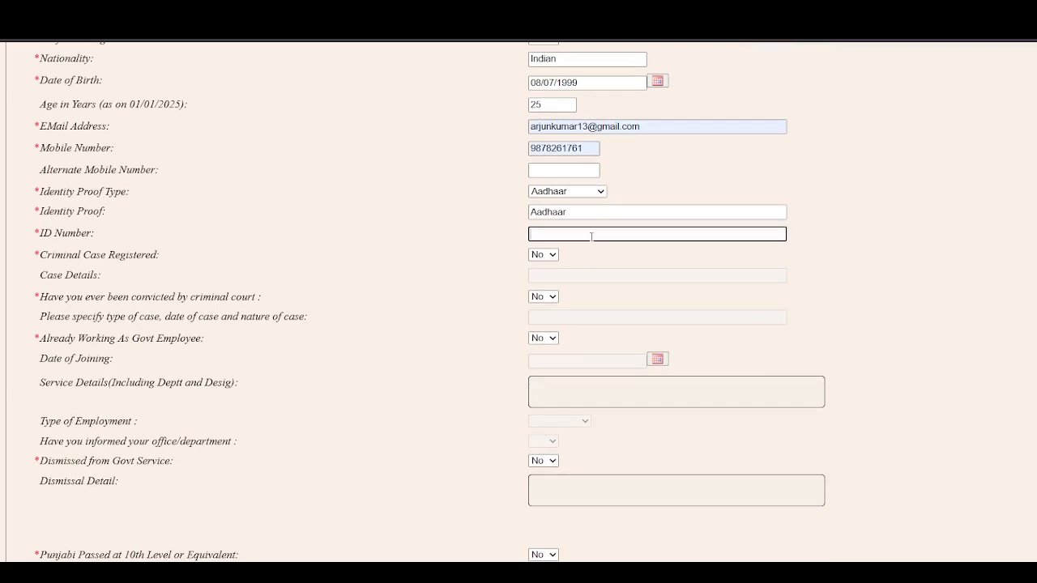
pyautogui.click(615, 265)
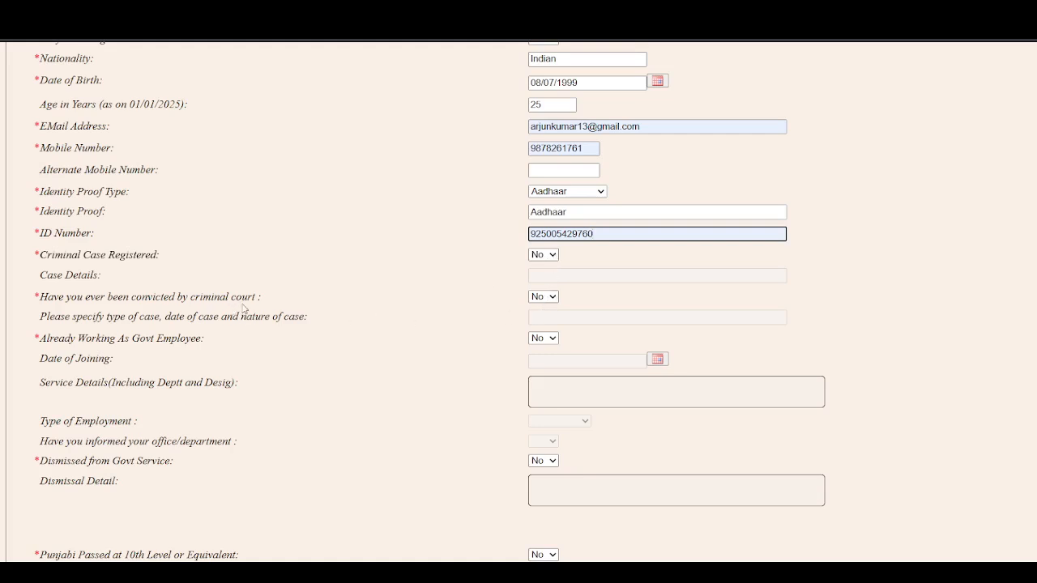
pyautogui.click(553, 340)
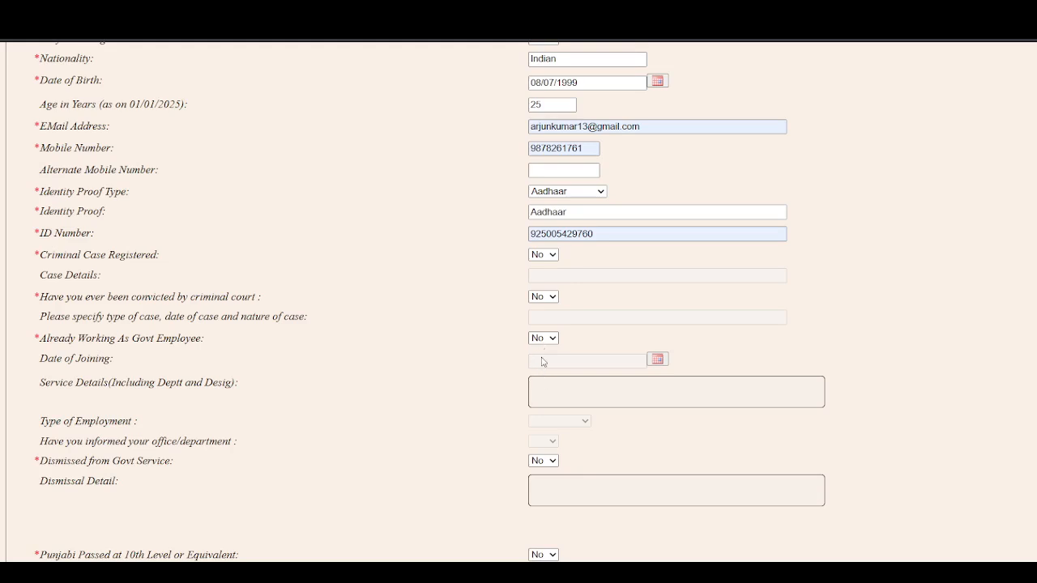
# Step: Keep the answers for already working as a government employee and for dismissal from government service at No
pyautogui.click(543, 338)
pyautogui.scroll(-1, 499, 389)
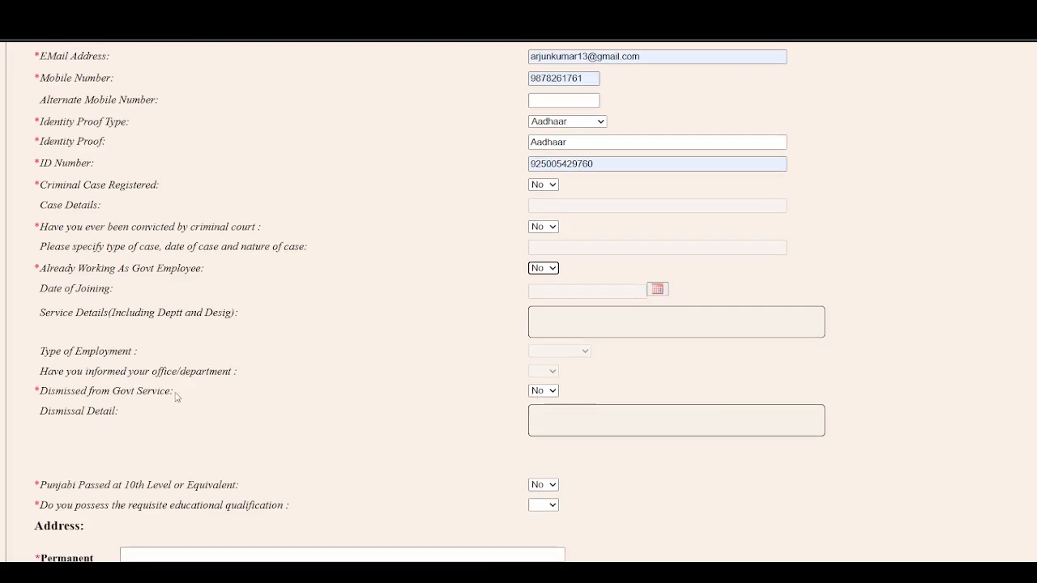
pyautogui.click(550, 397)
pyautogui.click(550, 393)
# Step: Answer Yes to Punjabi passed at 10th level or equivalent and Yes to possessing the requisite educational qualification
pyautogui.scroll(-2, 550, 401)
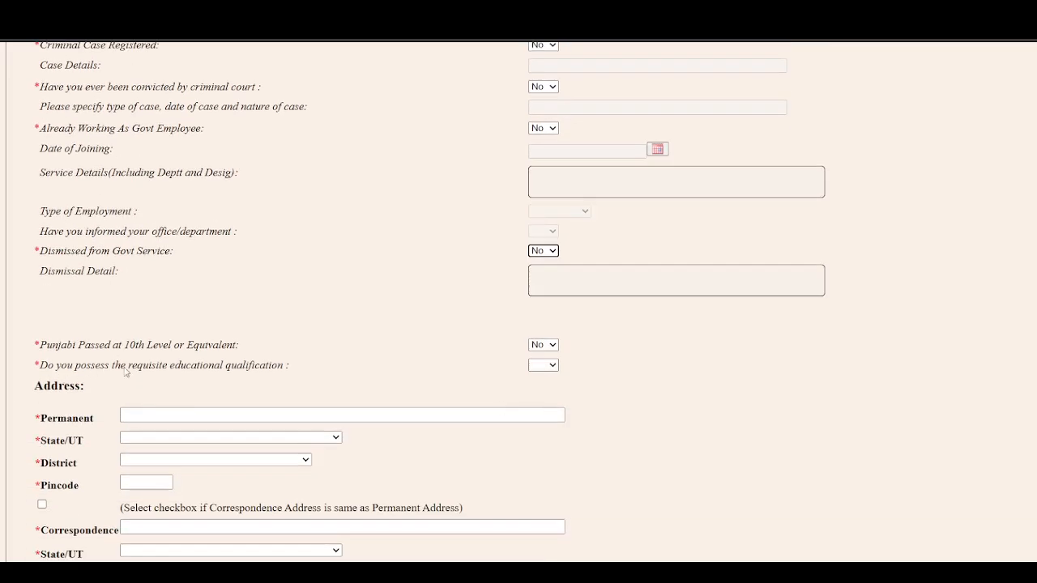
pyautogui.click(559, 346)
pyautogui.click(546, 378)
pyautogui.click(556, 373)
pyautogui.click(549, 365)
pyautogui.click(541, 414)
# Step: Fill in the applicant's permanent address with its state, district and pincode, and mark the correspondence address as the same
pyautogui.scroll(-4, 175, 409)
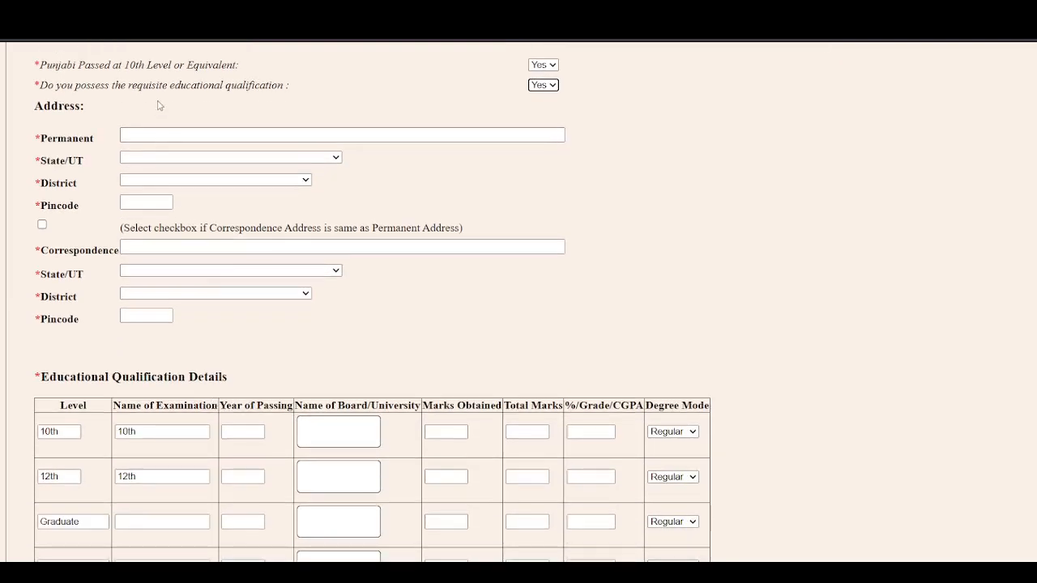
pyautogui.click(152, 134)
pyautogui.click(218, 160)
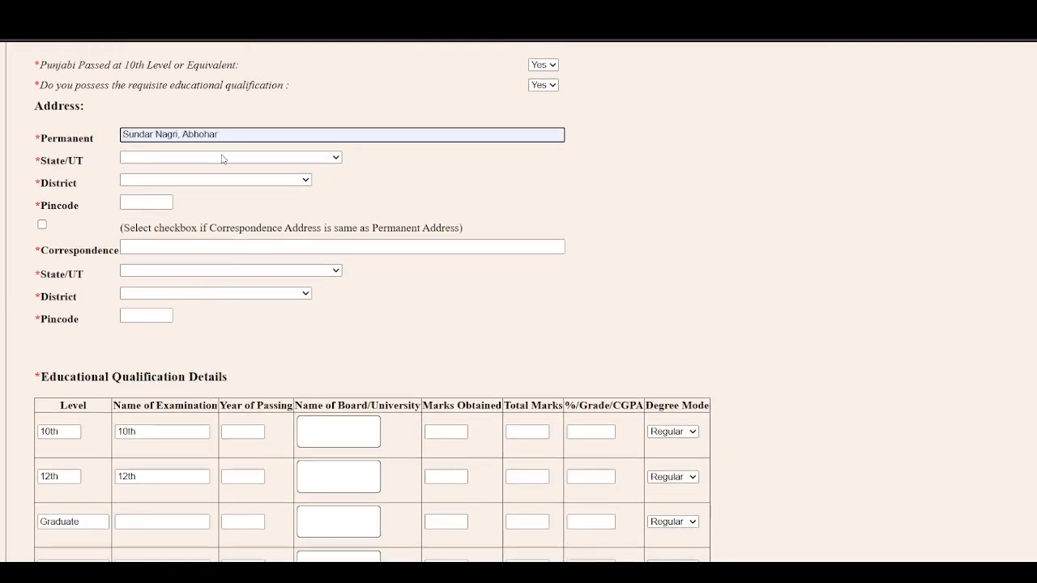
pyautogui.click(160, 161)
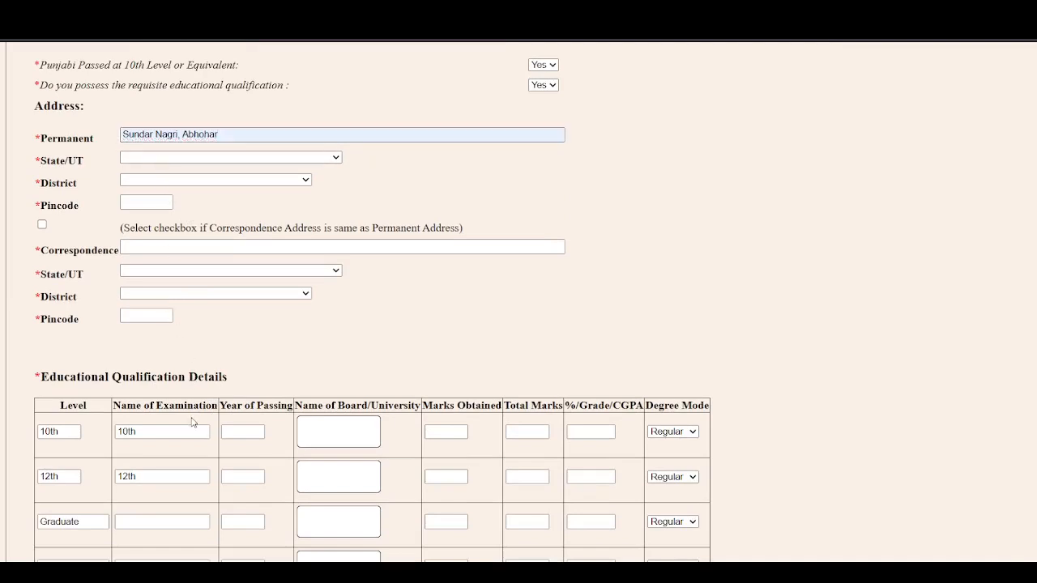
pyautogui.click(155, 357)
pyautogui.click(165, 184)
pyautogui.click(124, 280)
pyautogui.click(141, 207)
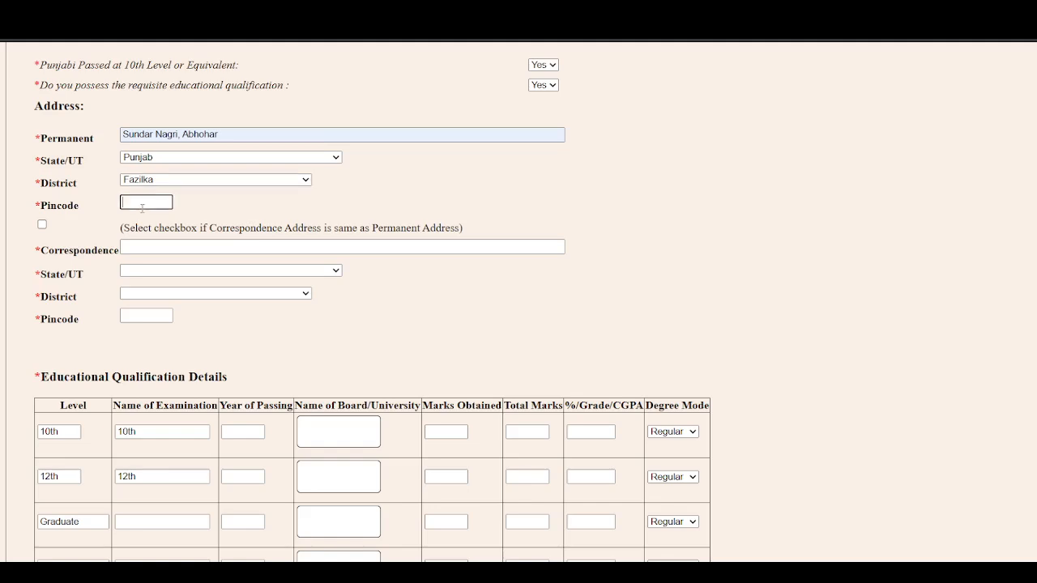
pyautogui.write('152116')
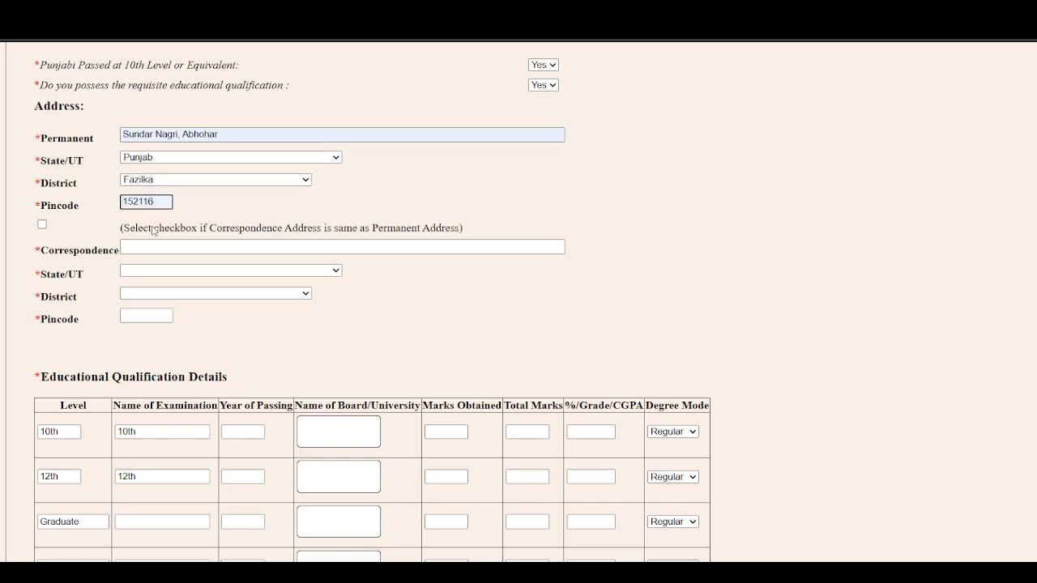
pyautogui.click(42, 227)
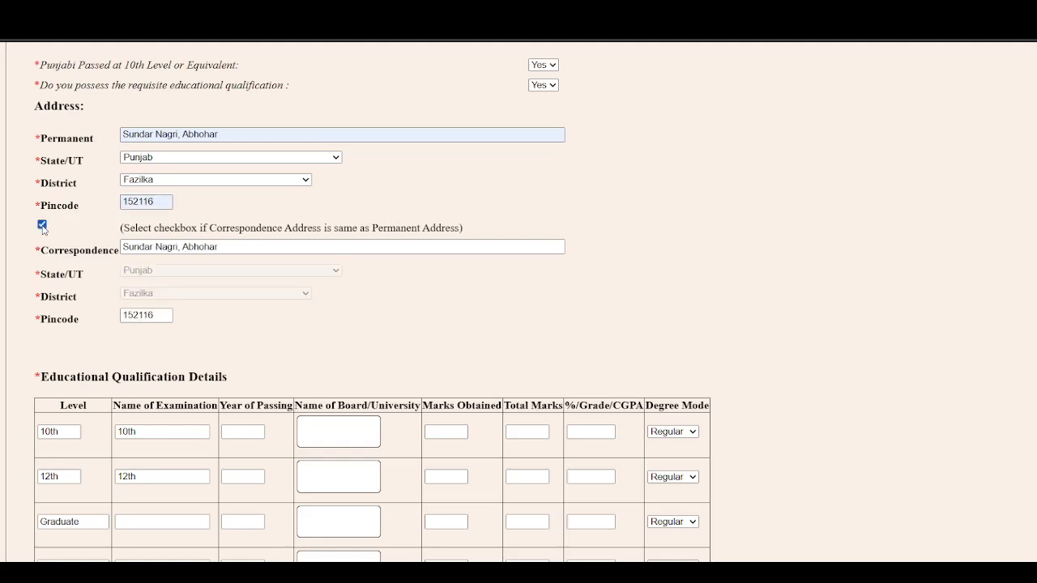
# Step: Fill in the 10th qualification row with passing year 2014, board PSEB, 350 marks obtained and 450 total marks
pyautogui.scroll(-1, 268, 311)
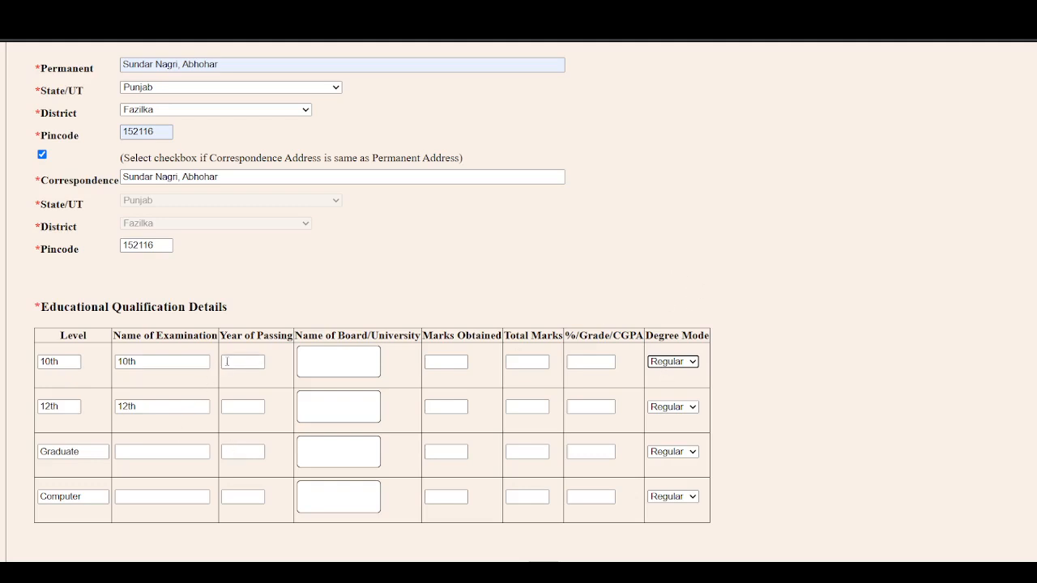
pyautogui.click(239, 364)
pyautogui.write('2014')
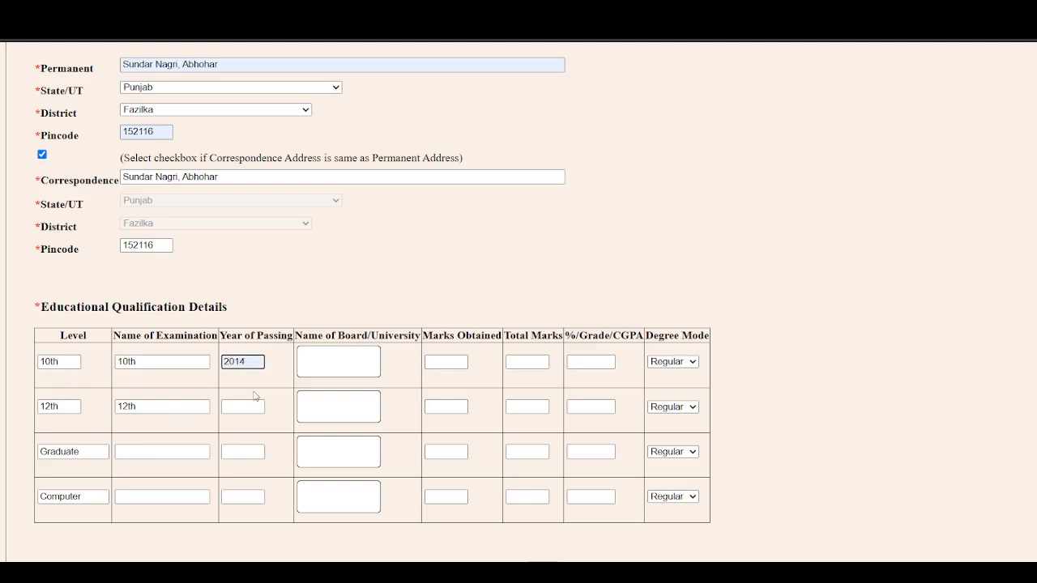
pyautogui.click(313, 370)
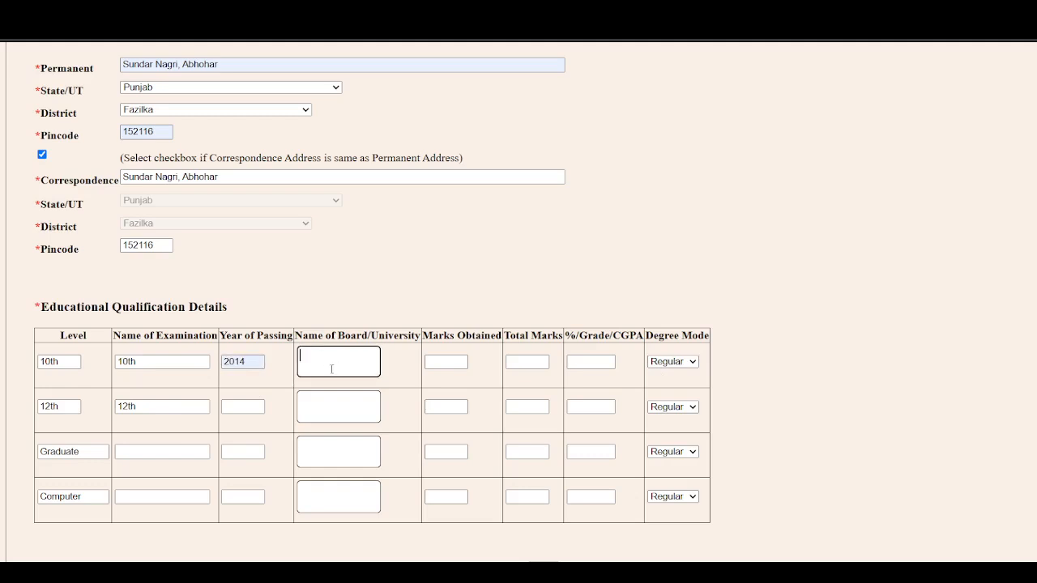
pyautogui.write('PSEB')
pyautogui.click(455, 361)
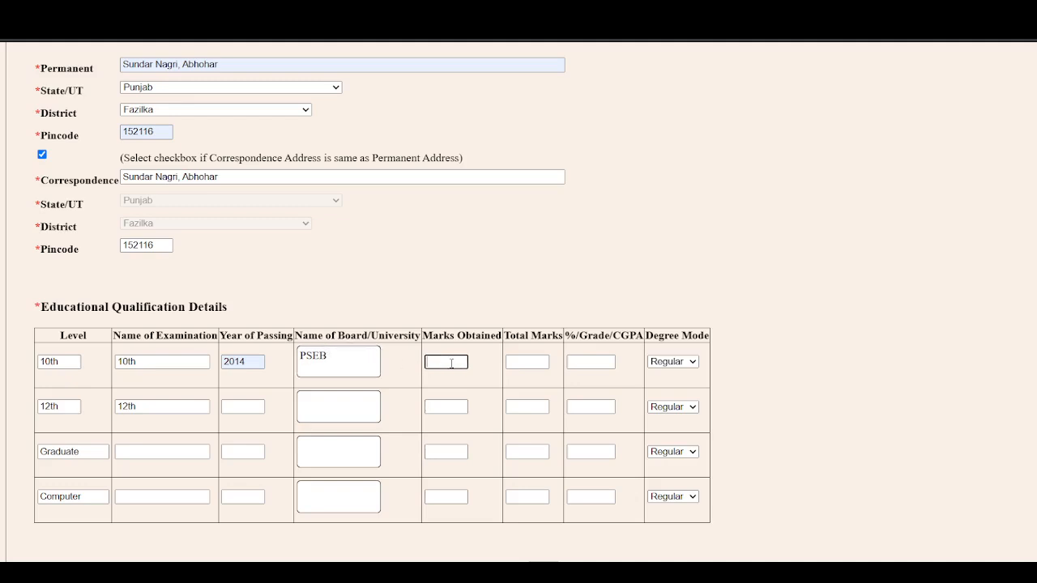
pyautogui.write('350')
pyautogui.click(532, 362)
pyautogui.write('450')
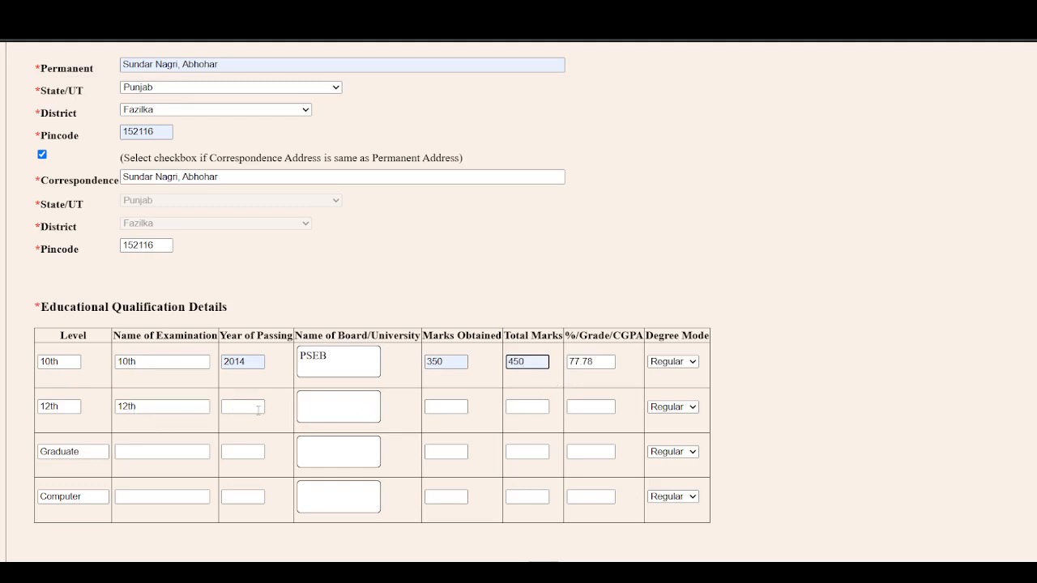
# Step: Fill in the 12th qualification row with passing year 2016, board PSEB, 430 marks obtained and 600 total marks
pyautogui.click(256, 409)
pyautogui.write('2016')
pyautogui.click(336, 415)
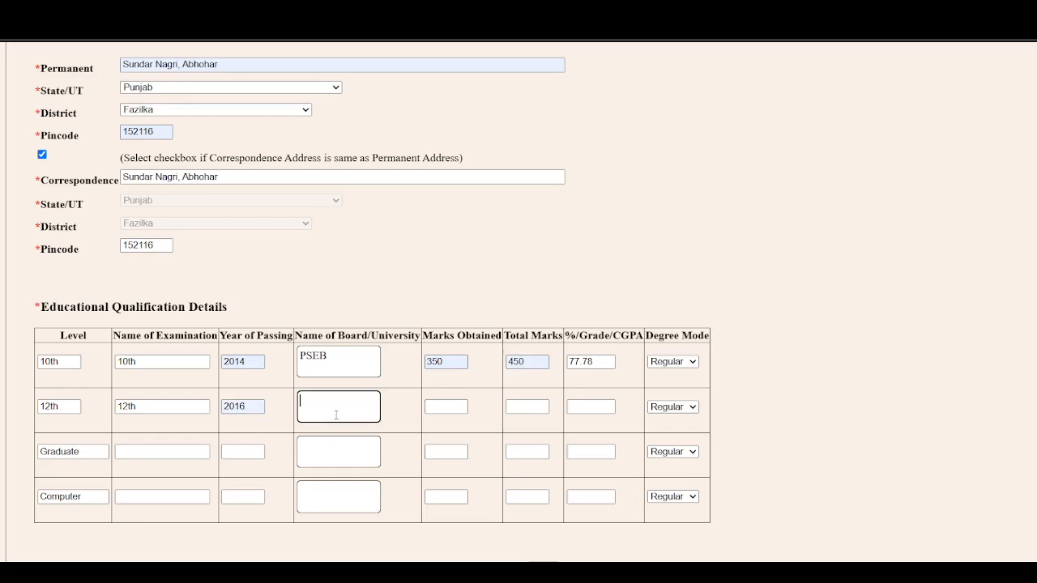
pyautogui.write('PE')
pyautogui.write('SEB')
pyautogui.press('BackSpace')
pyautogui.press('BackSpace')
pyautogui.press('BackSpace')
pyautogui.press('BackSpace')
pyautogui.write('SE')
pyautogui.press('BackSpace')
pyautogui.write('EB')
pyautogui.click(436, 409)
pyautogui.write('430')
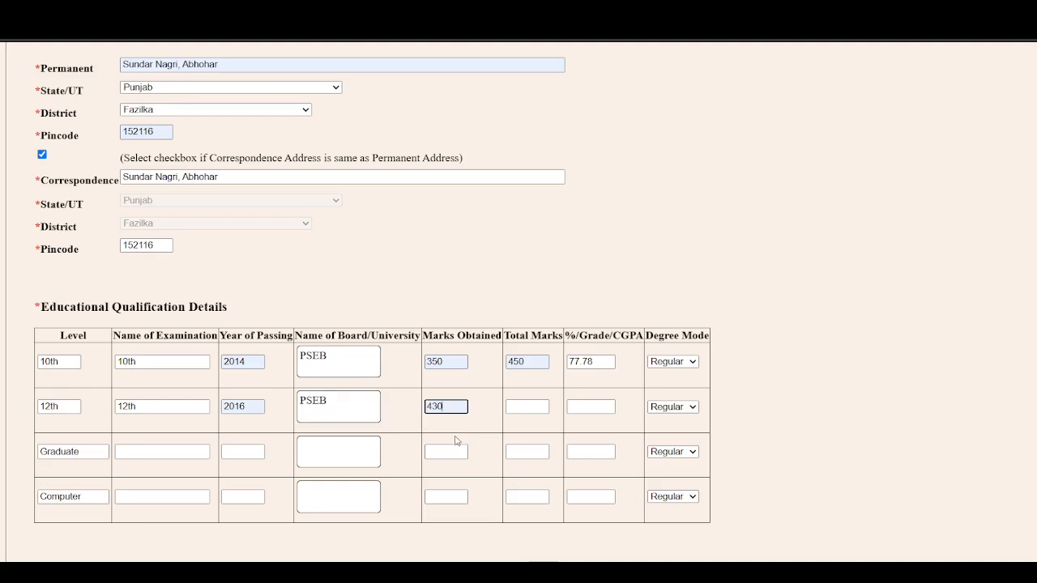
pyautogui.click(526, 407)
pyautogui.write('600')
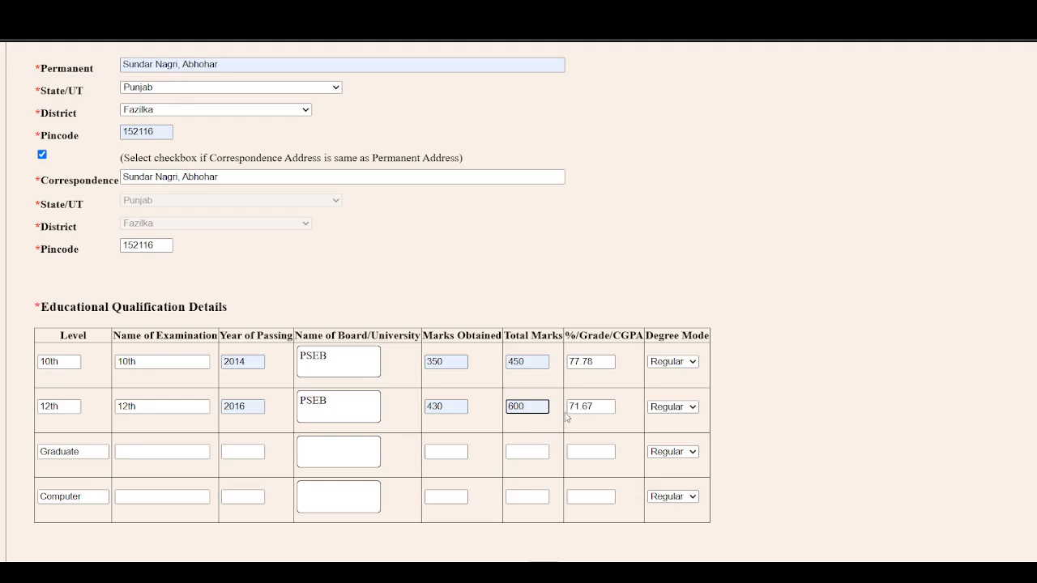
# Step: Switch to the detailed notice PDF and examine the degree, division and computer course requirements for the Inspector Audit post
pyautogui.click(156, 450)
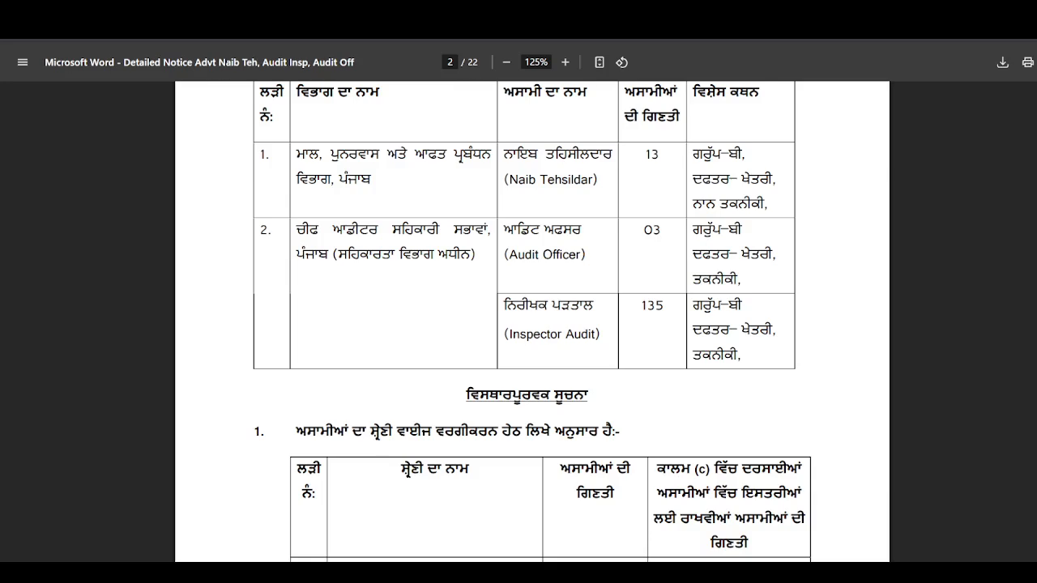
pyautogui.scroll(-3, 611, 213)
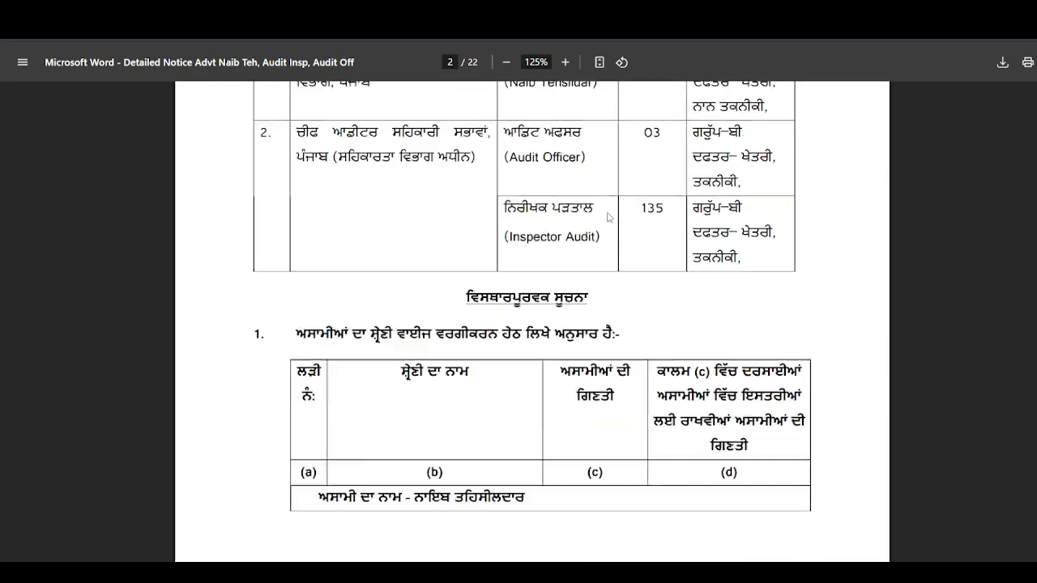
pyautogui.scroll(3, 537, 196)
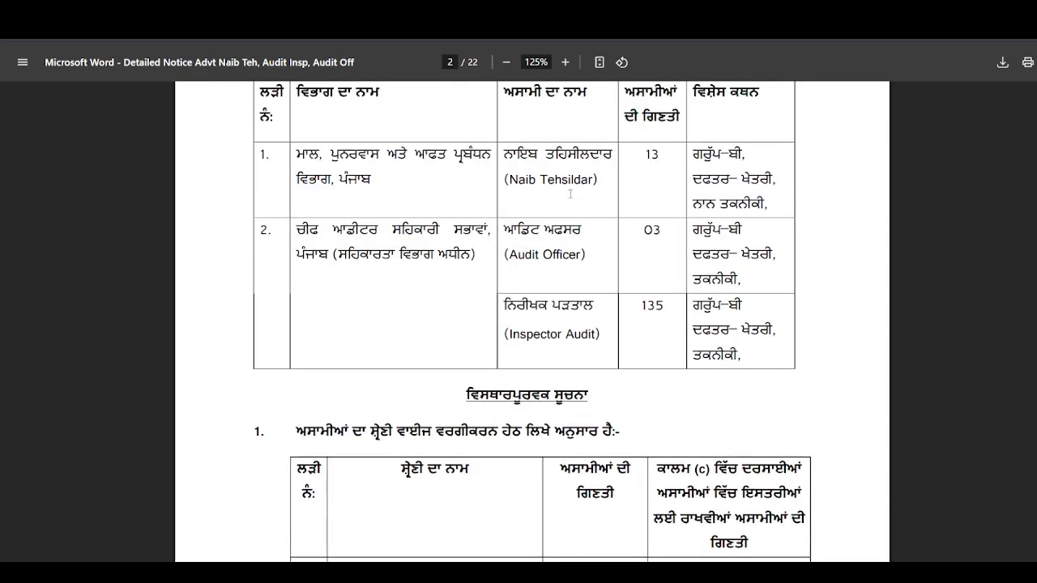
pyautogui.scroll(-20, 543, 324)
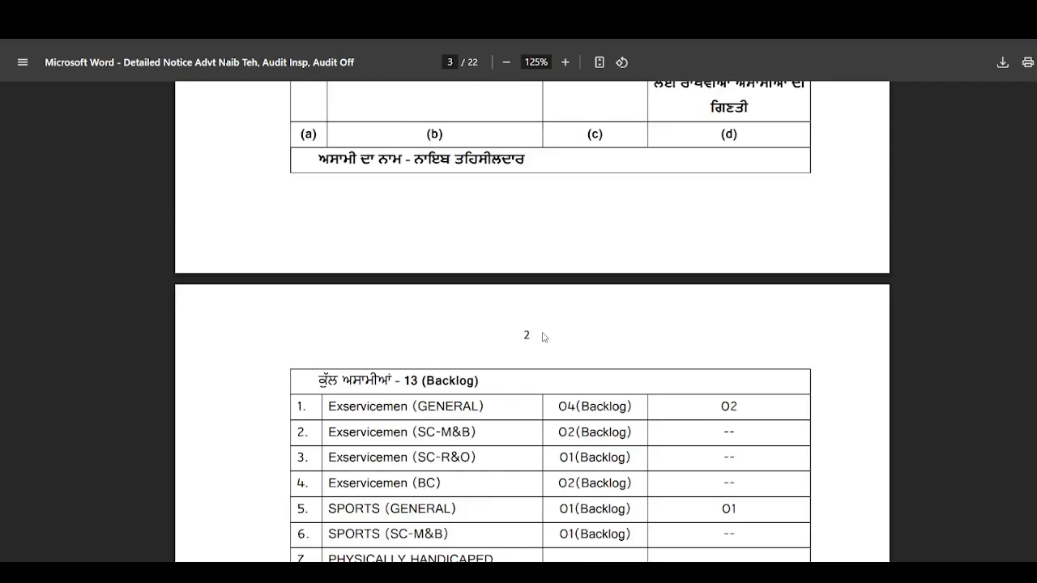
pyautogui.scroll(-20, 544, 340)
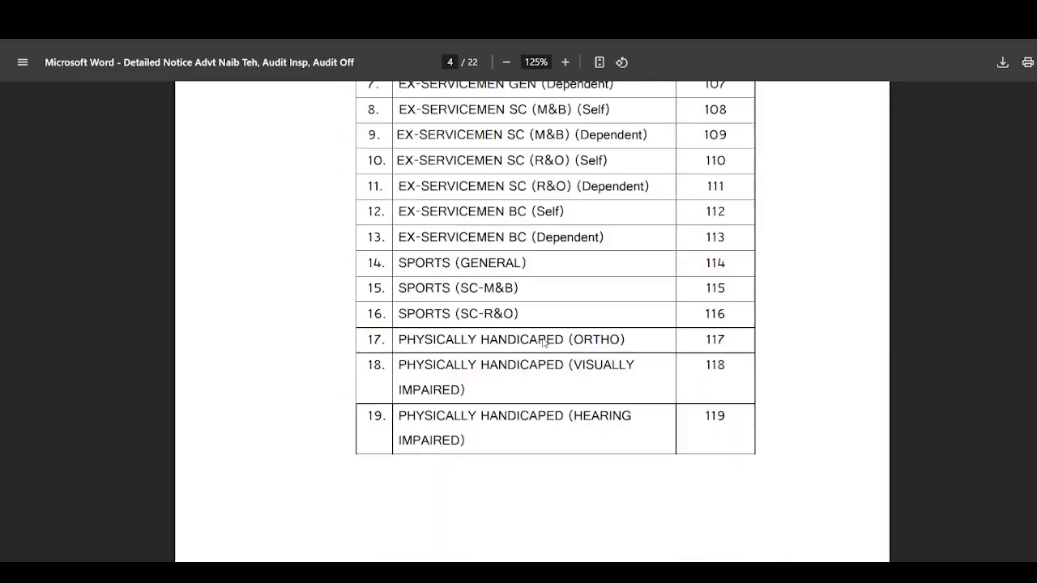
pyautogui.scroll(-20, 543, 343)
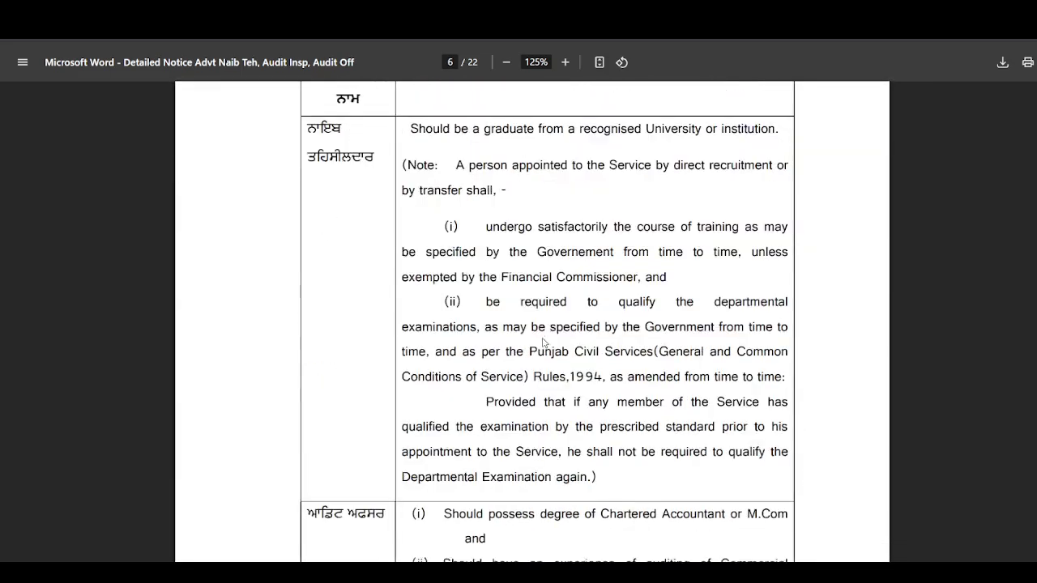
pyautogui.scroll(-1, 544, 343)
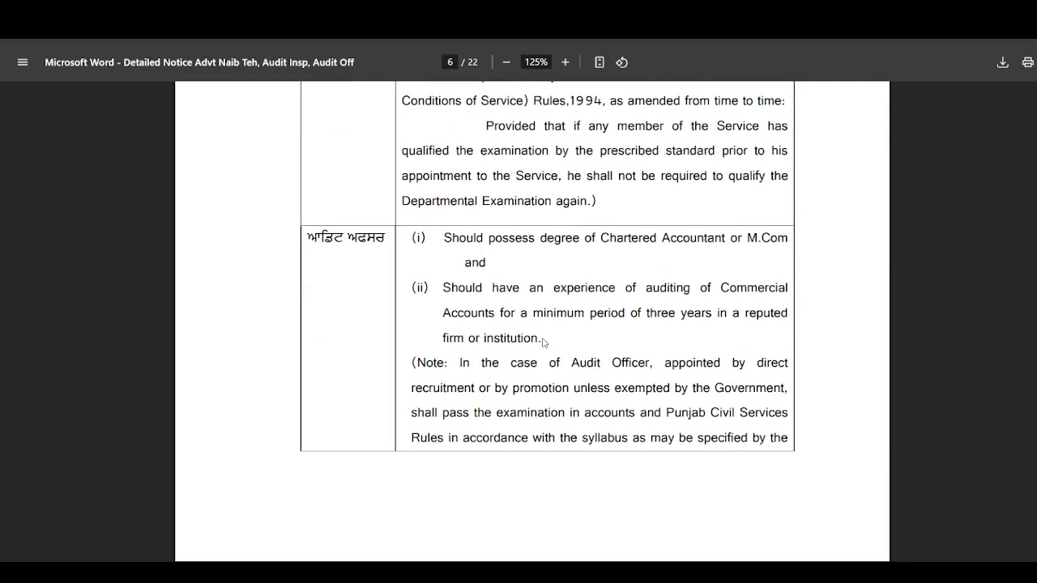
pyautogui.scroll(-15, 544, 343)
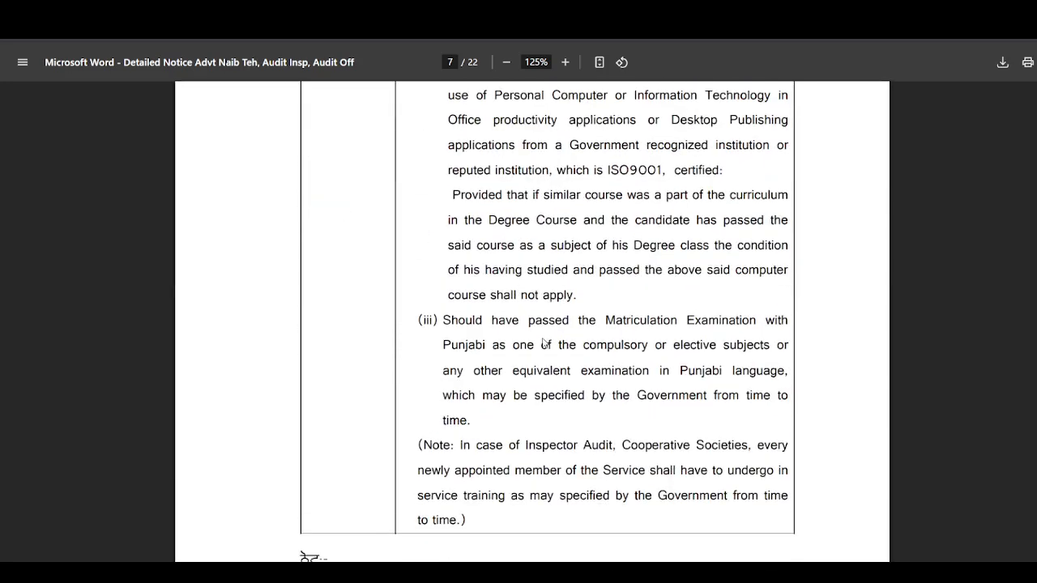
pyautogui.scroll(3, 543, 343)
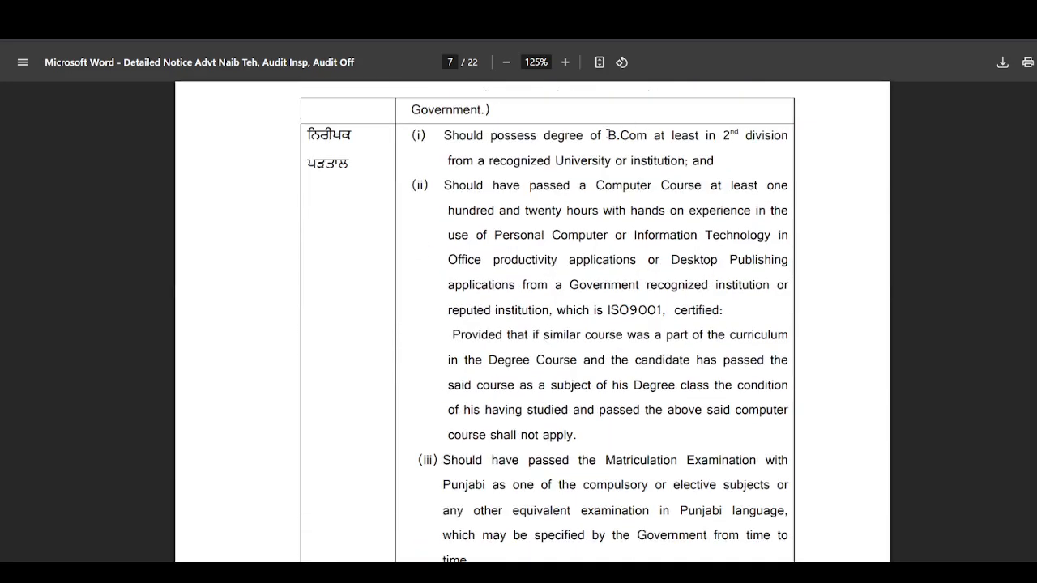
pyautogui.moveTo(608, 135); pyautogui.dragTo(639, 140)
pyautogui.moveTo(707, 135); pyautogui.dragTo(762, 137)
pyautogui.moveTo(578, 185); pyautogui.dragTo(724, 185)
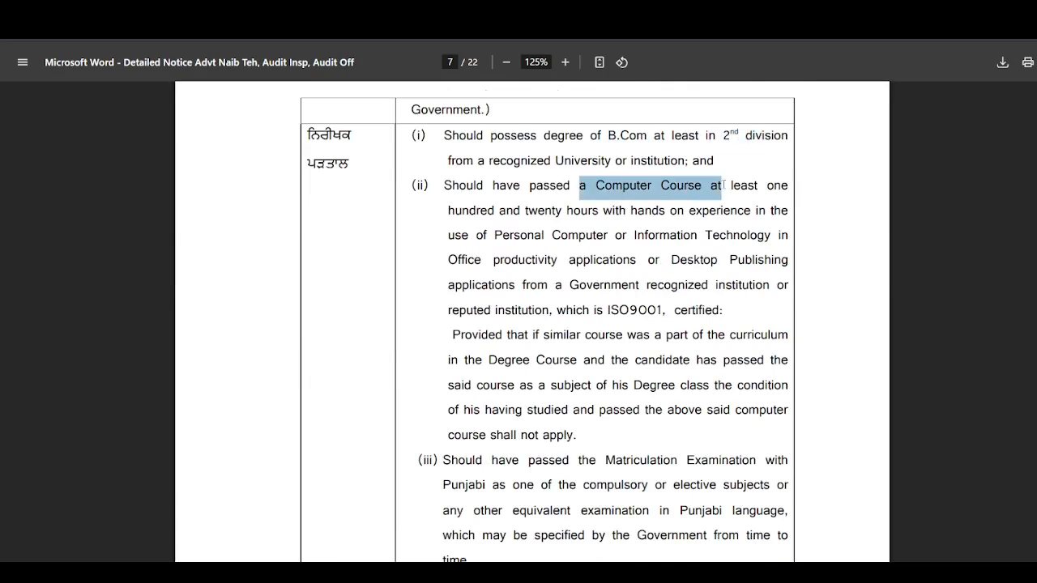
# Step: Return to the application form and fill in the Graduate row with B.com, passing year 2019, university PU, 1750 marks obtained and 2400 total marks
pyautogui.hotkey('ctrl', 'Tab')
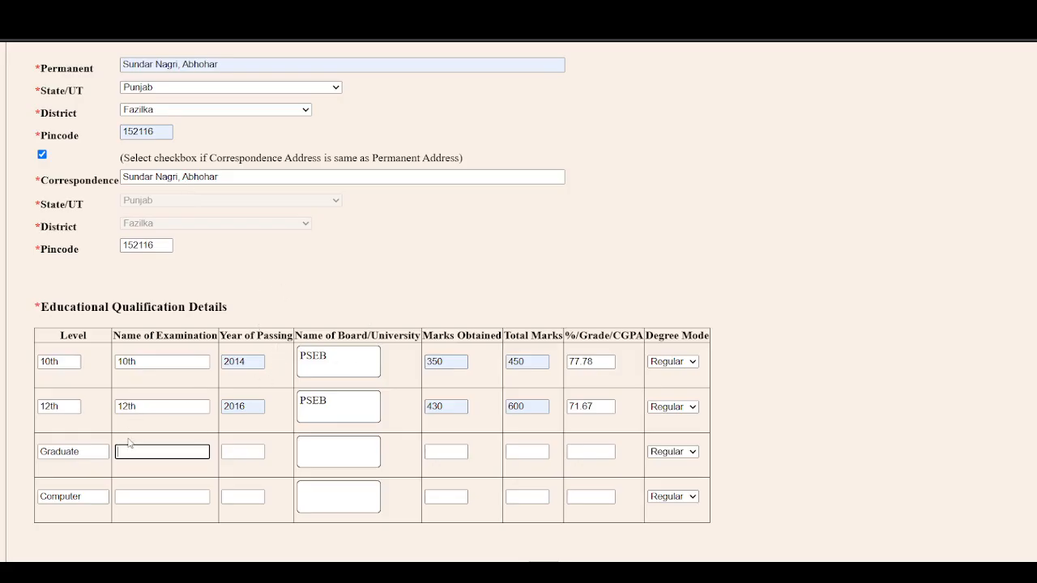
pyautogui.write('B.com')
pyautogui.click(239, 448)
pyautogui.write('2019')
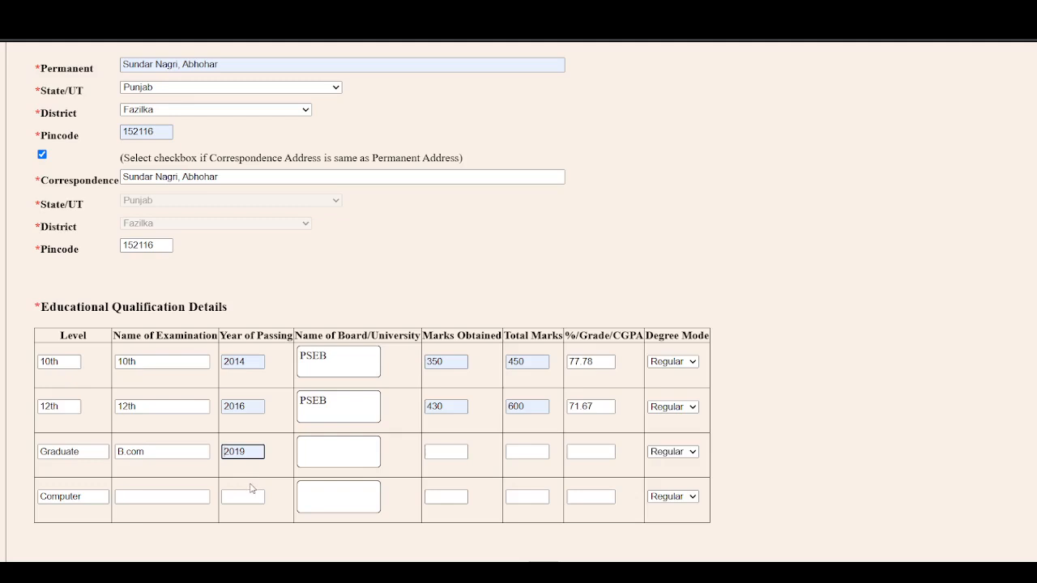
pyautogui.click(323, 453)
pyautogui.write('PU')
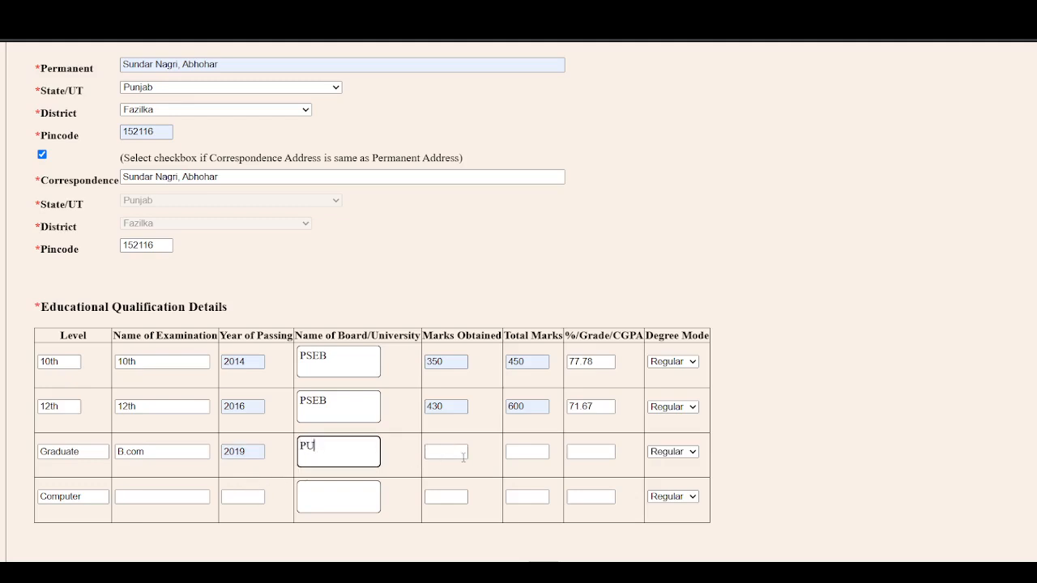
pyautogui.click(463, 456)
pyautogui.write('1750')
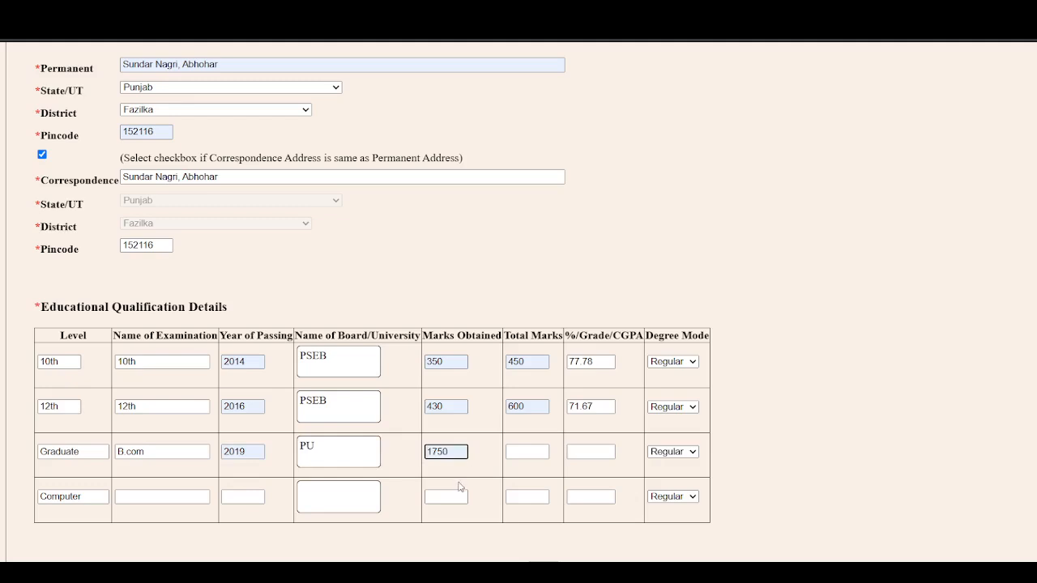
pyautogui.click(524, 452)
pyautogui.write('2400')
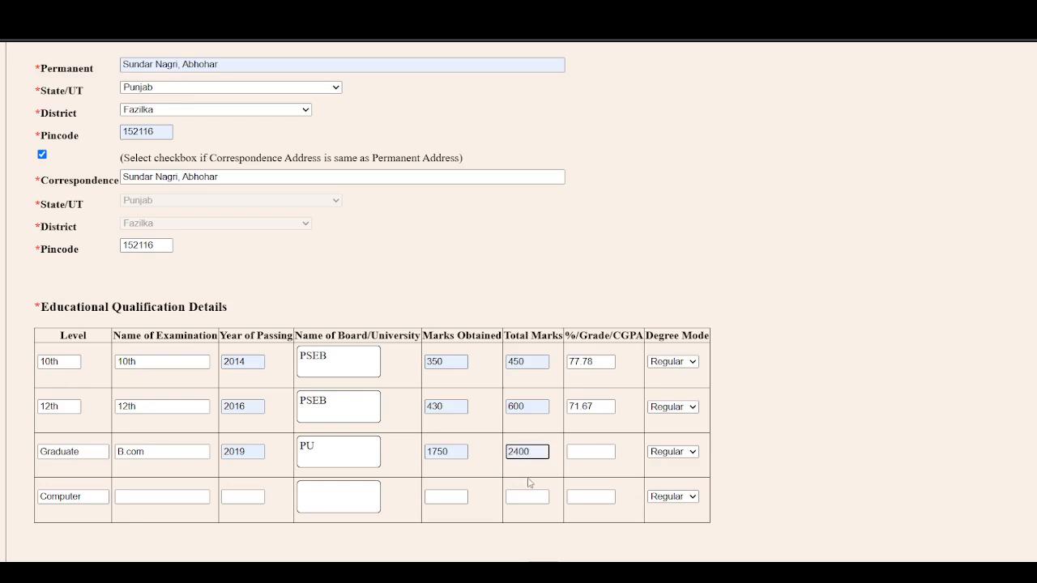
# Step: Enter Basic Computer as the Computer row's examination and check the required computer course duration in the detailed notice PDF
pyautogui.click(187, 496)
pyautogui.click(186, 514)
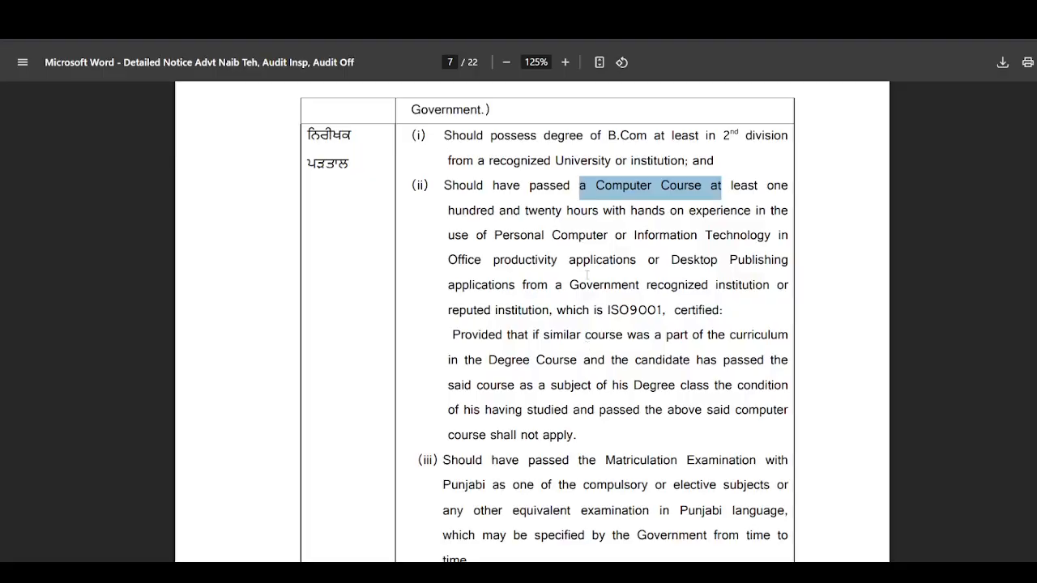
pyautogui.moveTo(766, 185); pyautogui.dragTo(789, 186)
pyautogui.moveTo(448, 210); pyautogui.dragTo(597, 213)
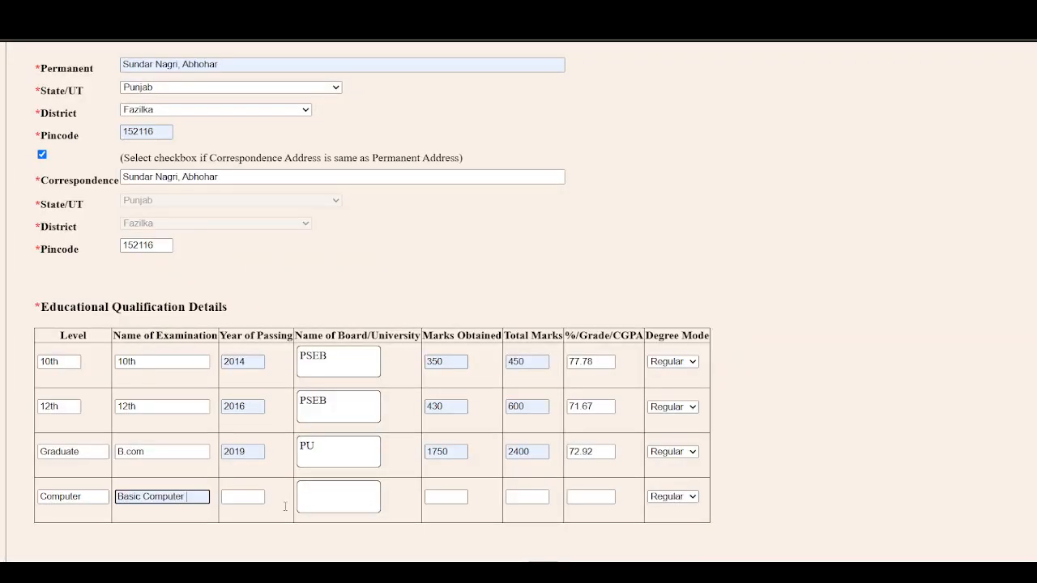
# Step: Complete the Computer row with passing year 2020, institution Computer Zone, 450 marks obtained and 600 total marks
pyautogui.click(249, 502)
pyautogui.write('2020')
pyautogui.click(338, 499)
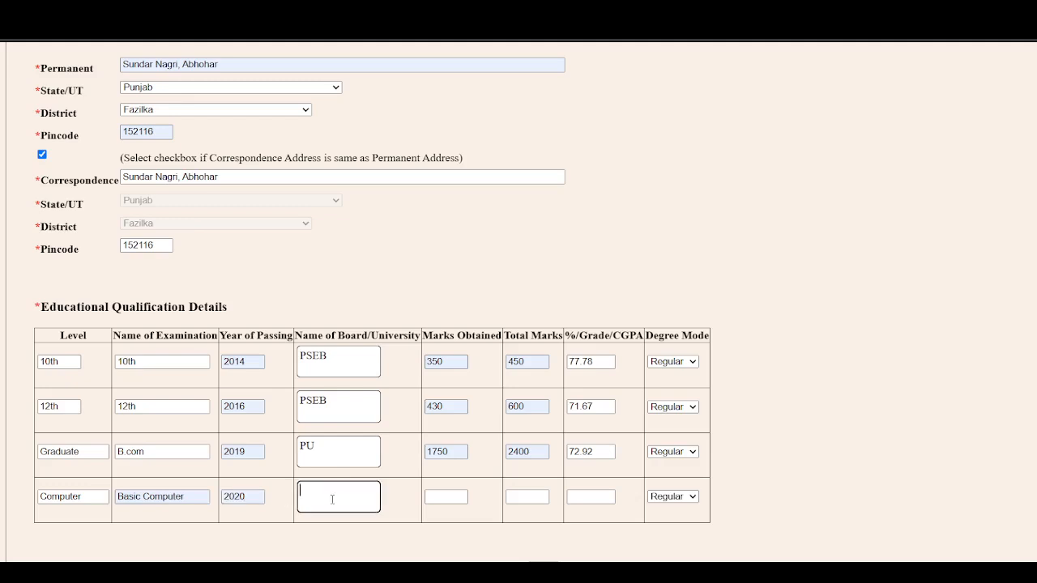
pyautogui.write('Computer Zone')
pyautogui.click(441, 500)
pyautogui.write('450')
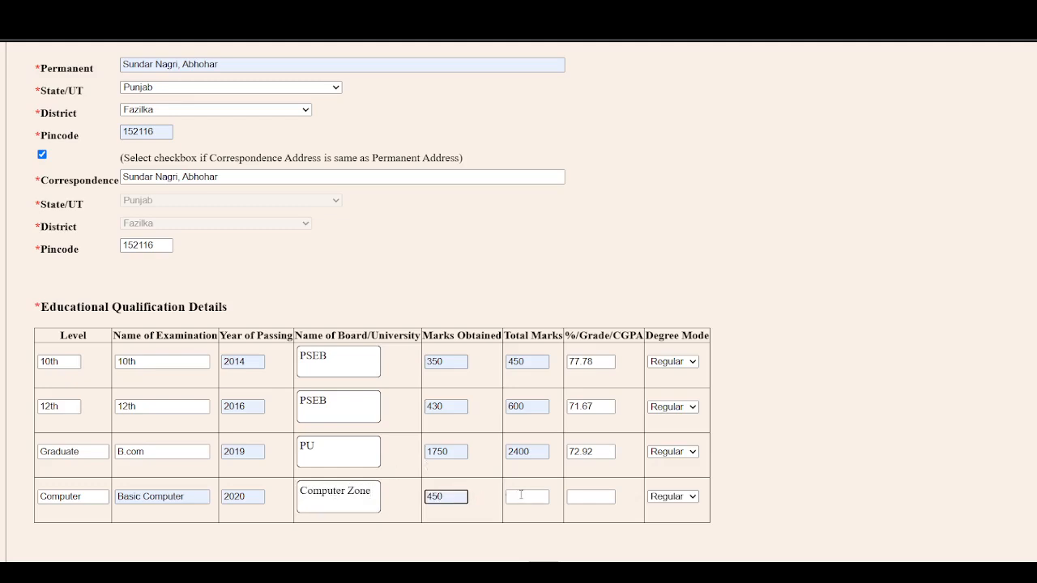
pyautogui.click(520, 495)
pyautogui.write('600')
# Step: Keep Yes for the degree being from a university in Punjab, then accept the declaration and save the form
pyautogui.scroll(-3, 563, 524)
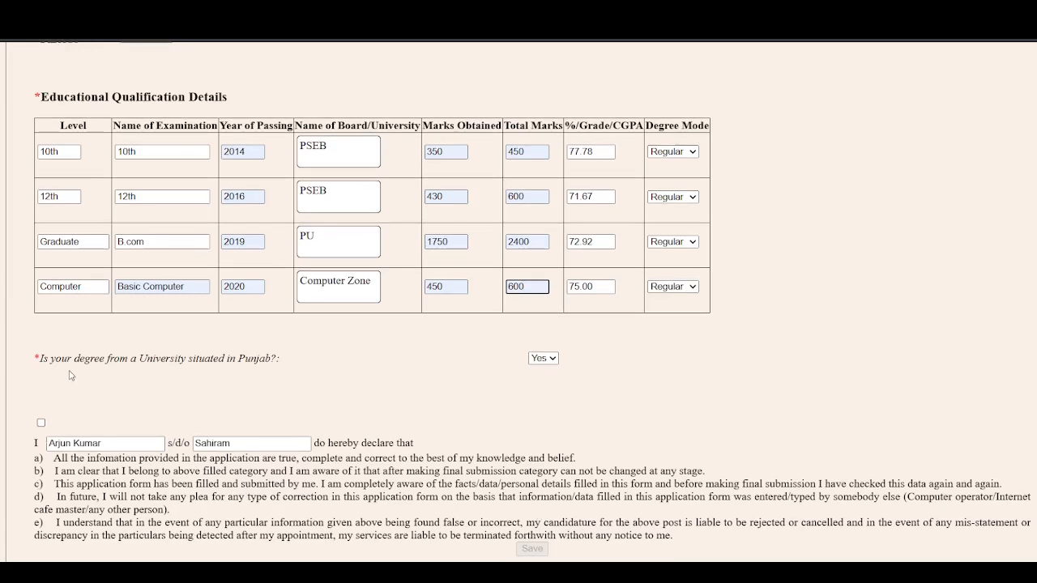
pyautogui.click(544, 361)
pyautogui.click(41, 423)
pyautogui.scroll(-1, 243, 415)
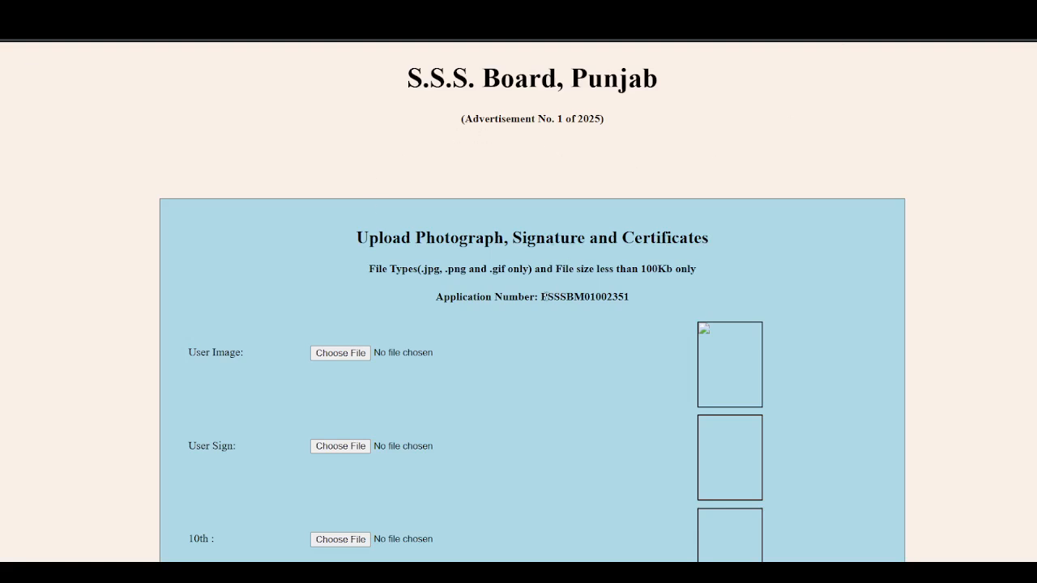
# Step: Check the upload file size limit, then choose PIC.jpg as the user image and SIGN.jpg as the user sign
pyautogui.moveTo(540, 297); pyautogui.dragTo(658, 303)
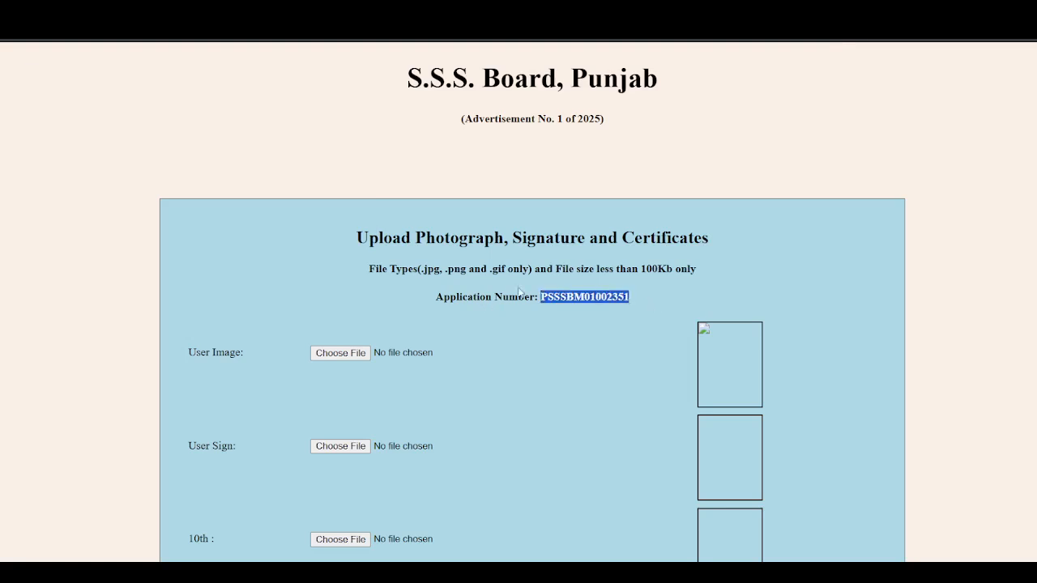
pyautogui.scroll(-2, 550, 285)
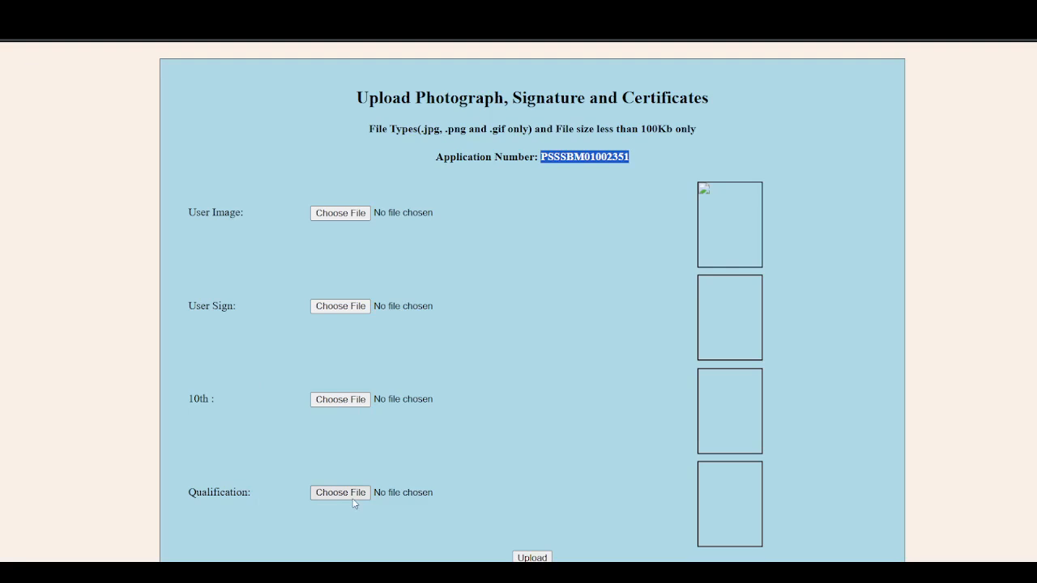
pyautogui.moveTo(640, 129); pyautogui.dragTo(703, 142)
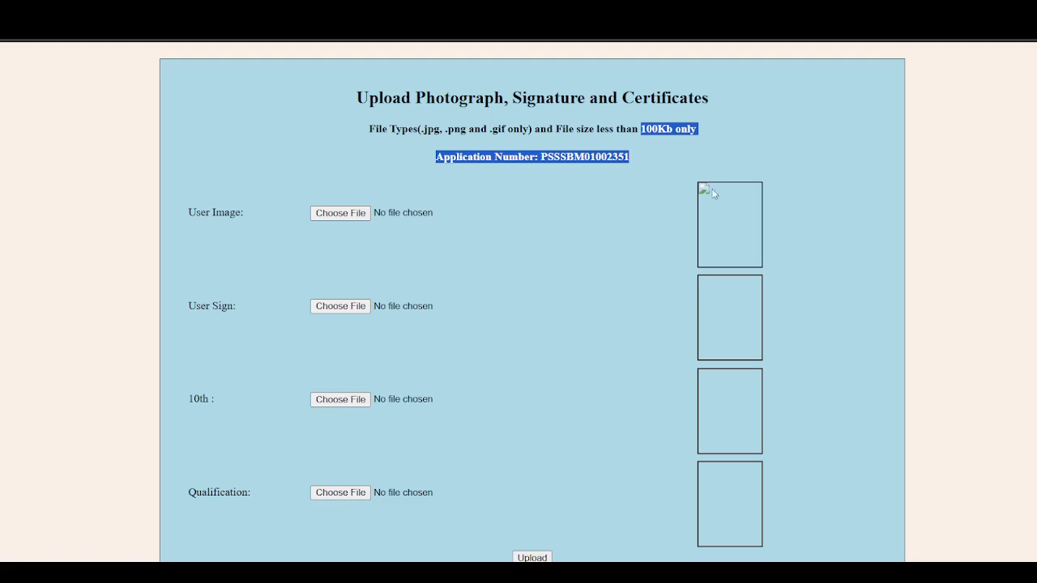
pyautogui.click(356, 214)
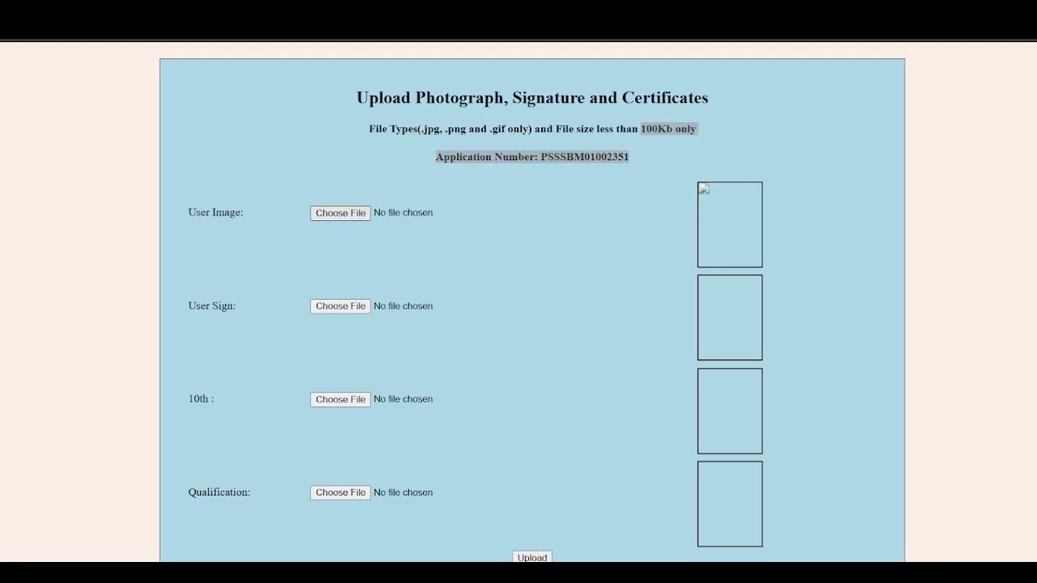
pyautogui.doubleClick(322, 251)
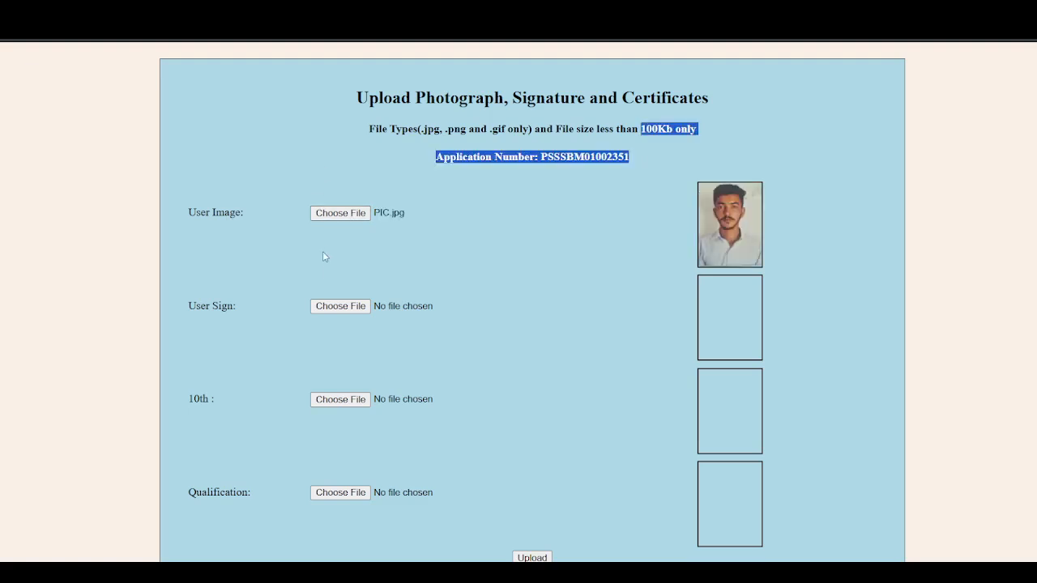
pyautogui.click(340, 308)
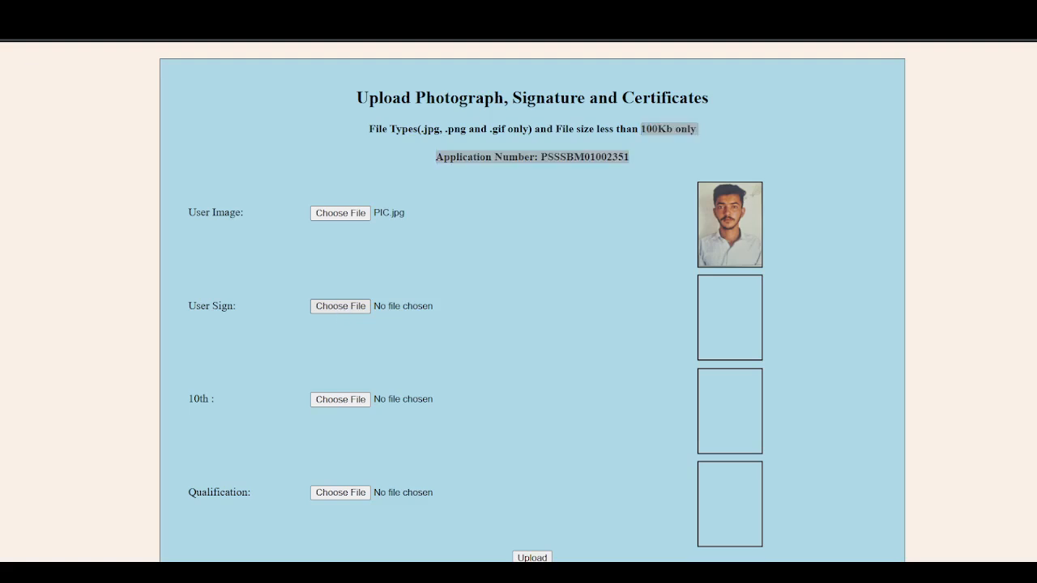
pyautogui.doubleClick(438, 313)
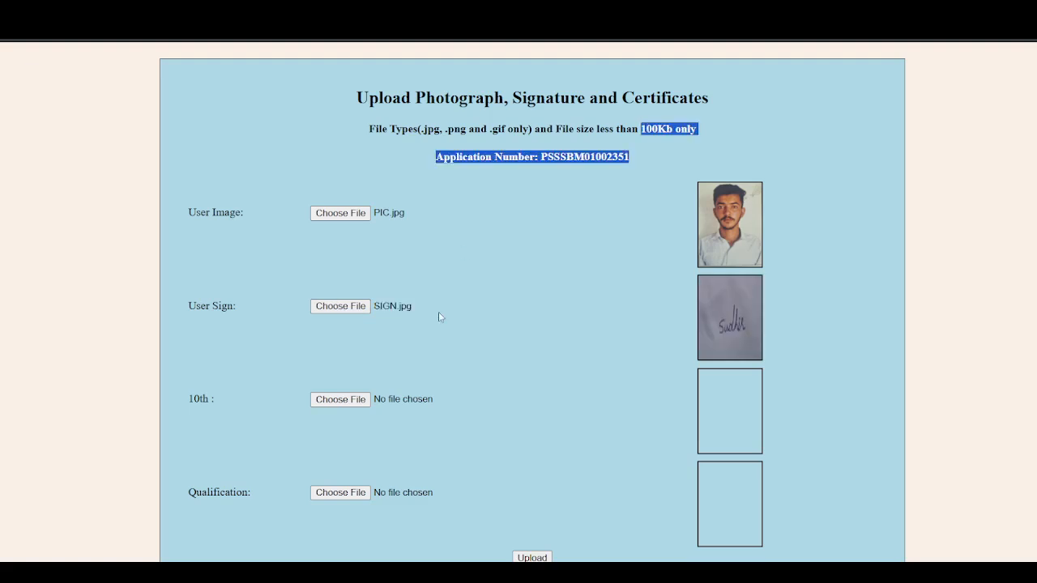
# Step: Choose 10th.jpg as the 10th certificate, add the qualification certificate file and upload the documents
pyautogui.click(362, 402)
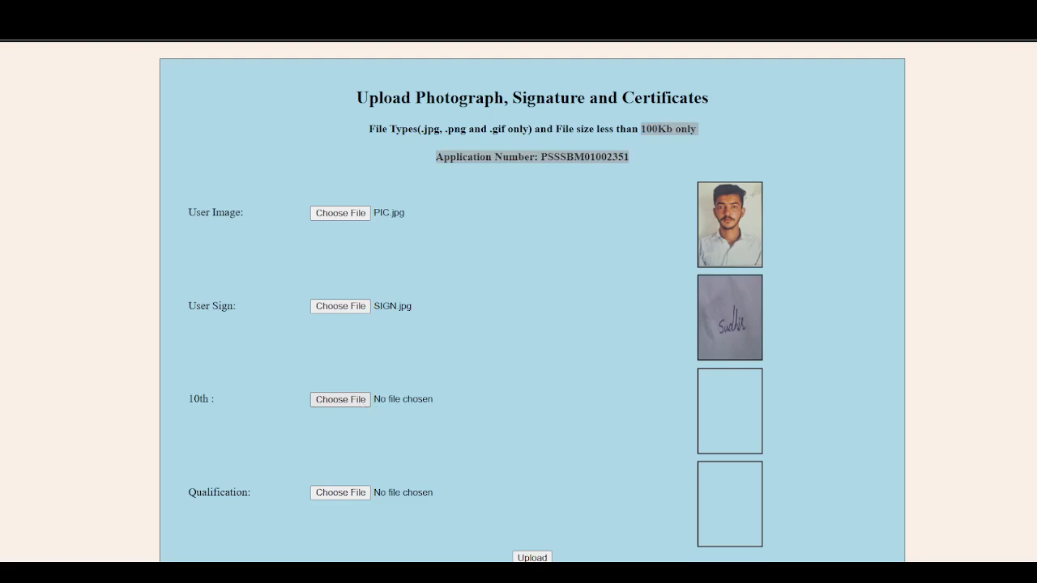
pyautogui.doubleClick(362, 343)
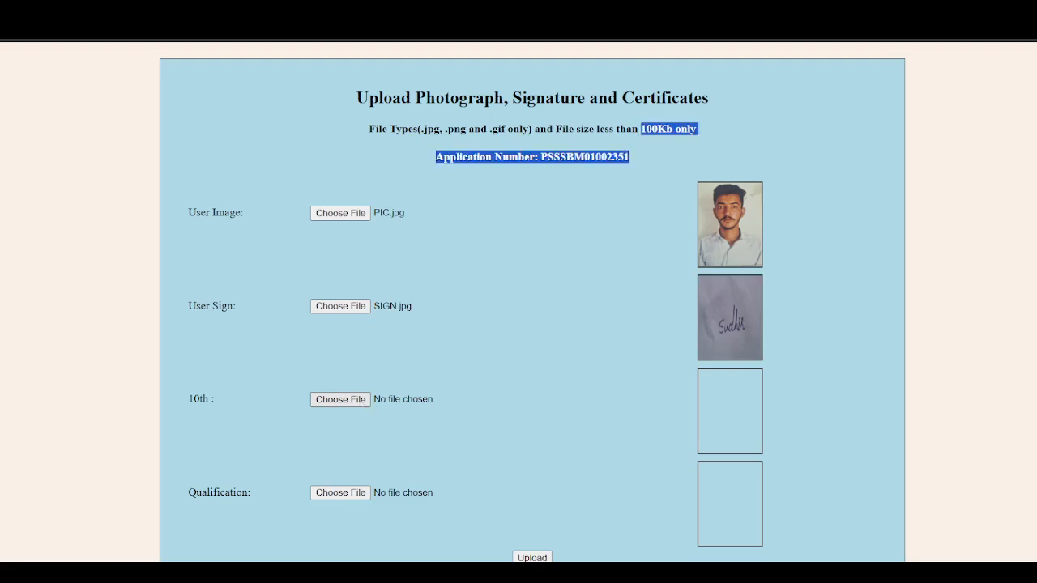
pyautogui.click(349, 497)
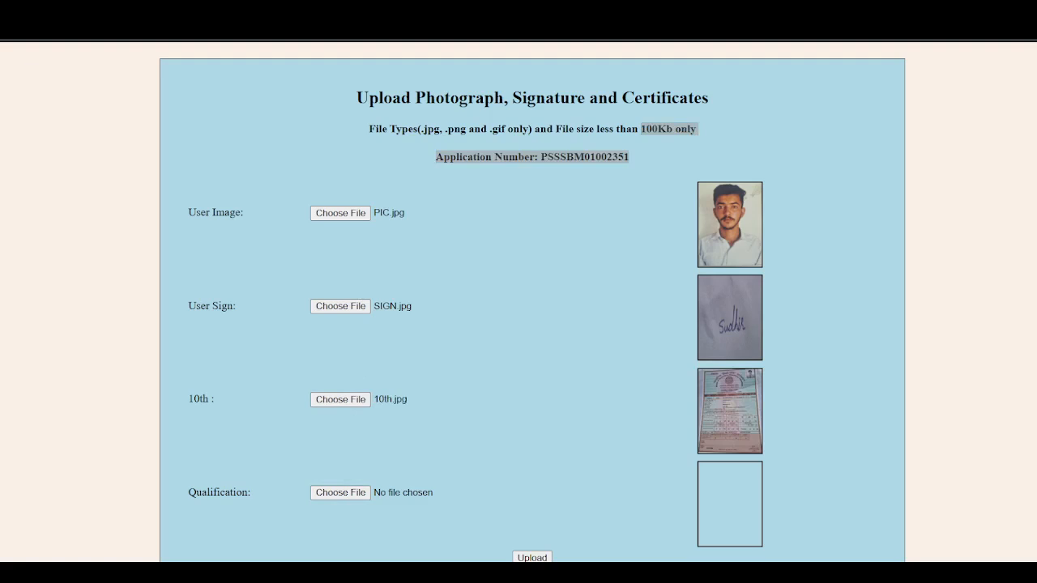
pyautogui.click(447, 175)
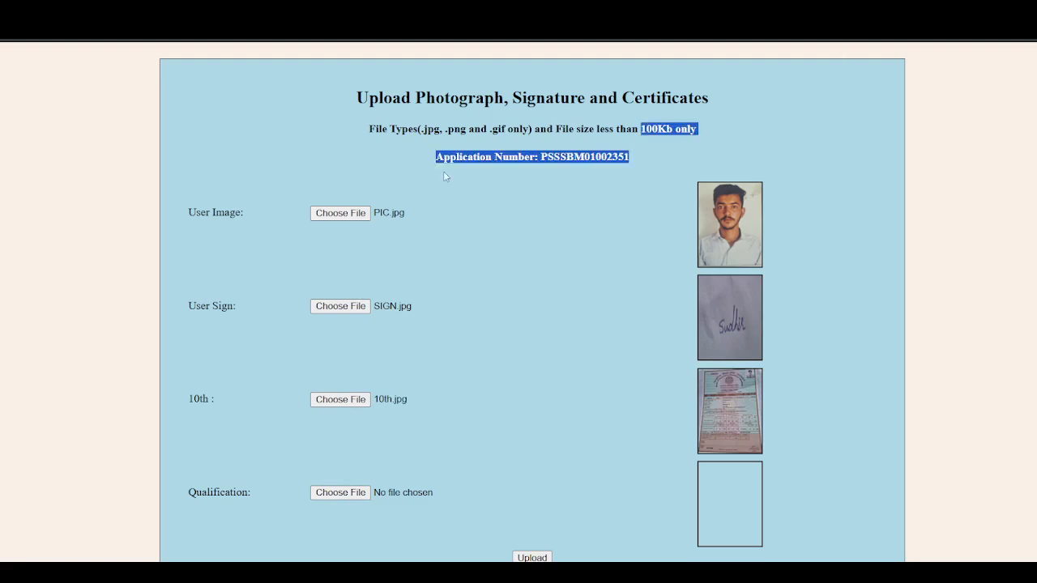
pyautogui.scroll(-1, 348, 497)
pyautogui.scroll(-1, 348, 498)
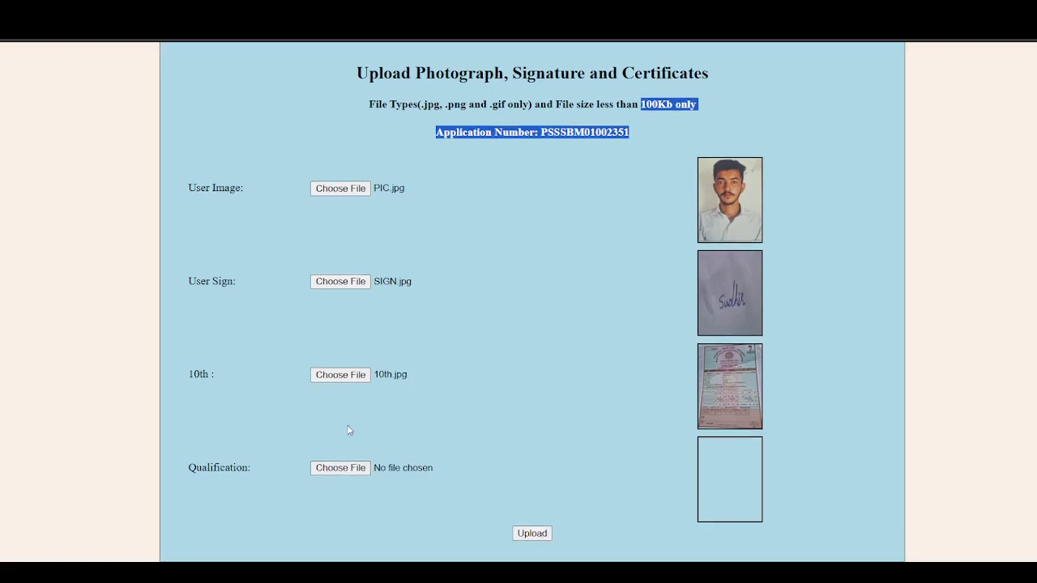
pyautogui.click(350, 469)
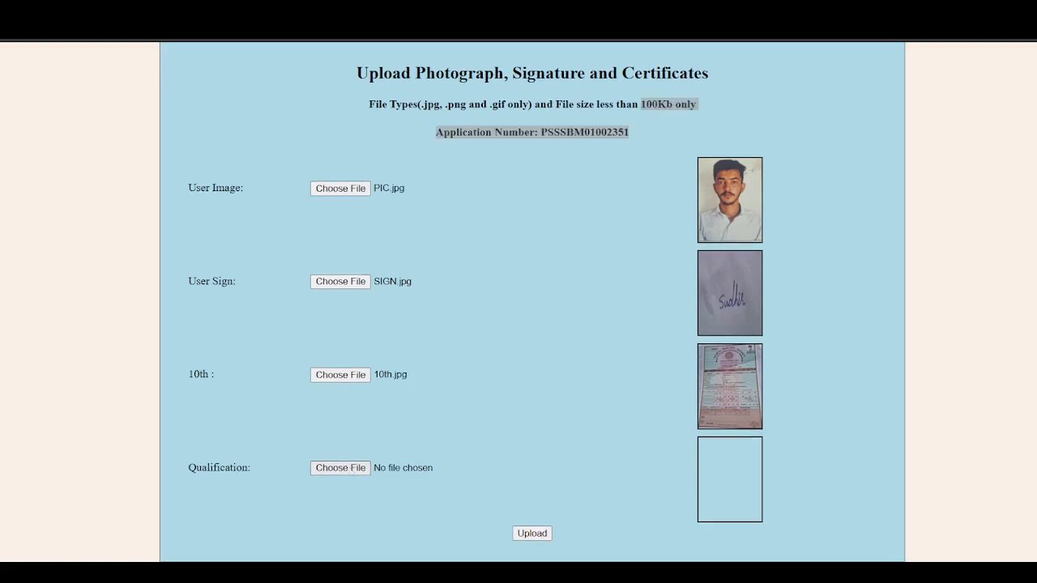
pyautogui.click(489, 344)
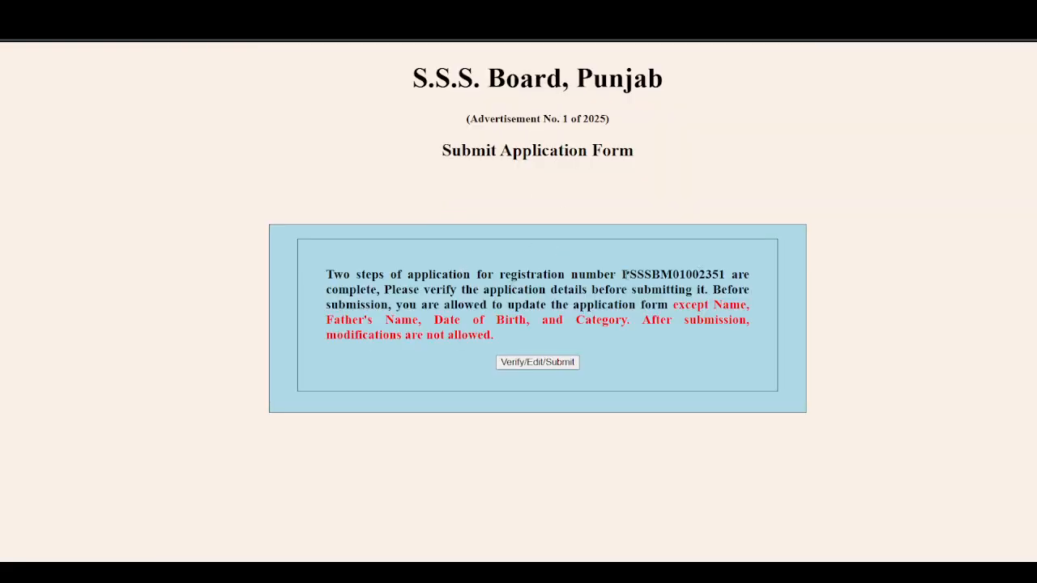
# Step: Open the saved application for verification and review the personal, identity proof and employment details
pyautogui.moveTo(624, 274); pyautogui.dragTo(725, 277)
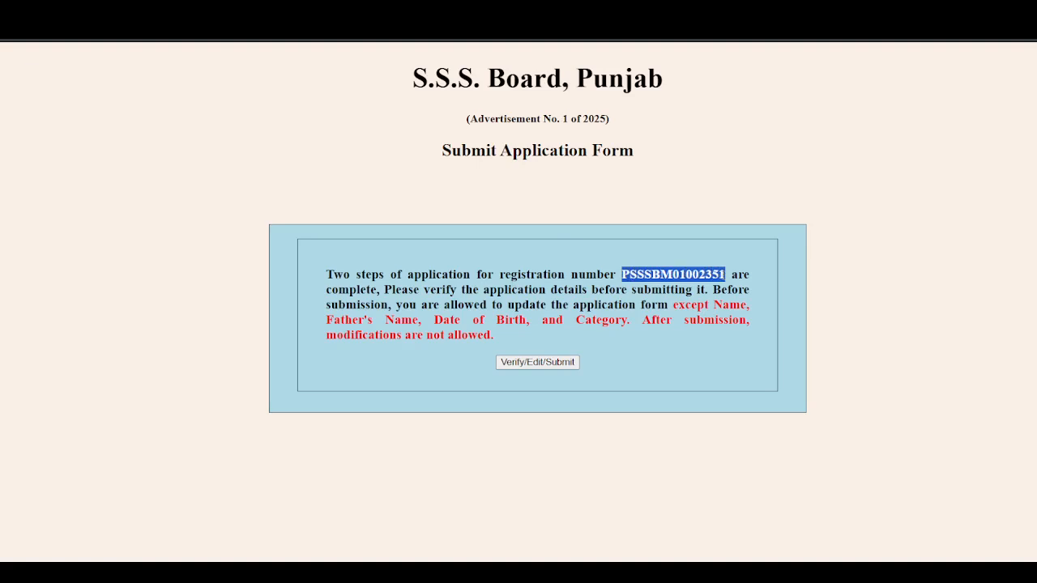
pyautogui.click(547, 366)
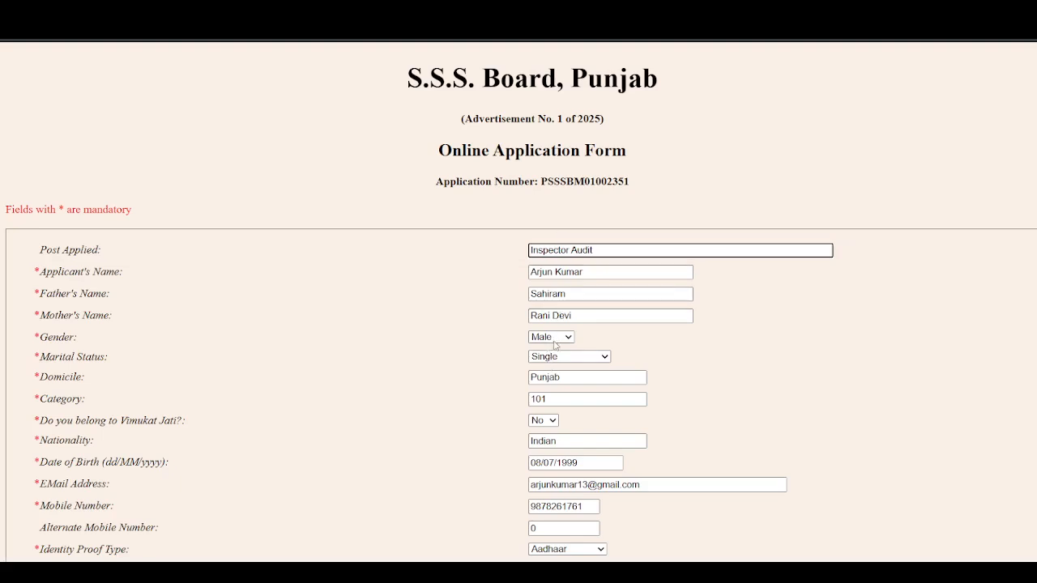
pyautogui.scroll(-2, 557, 344)
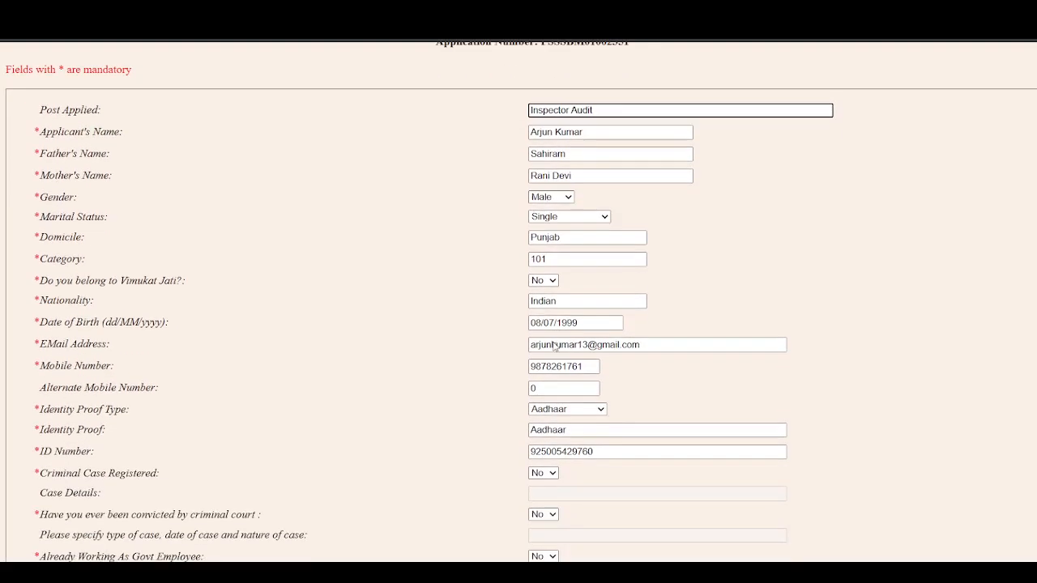
pyautogui.click(570, 154)
pyautogui.click(500, 198)
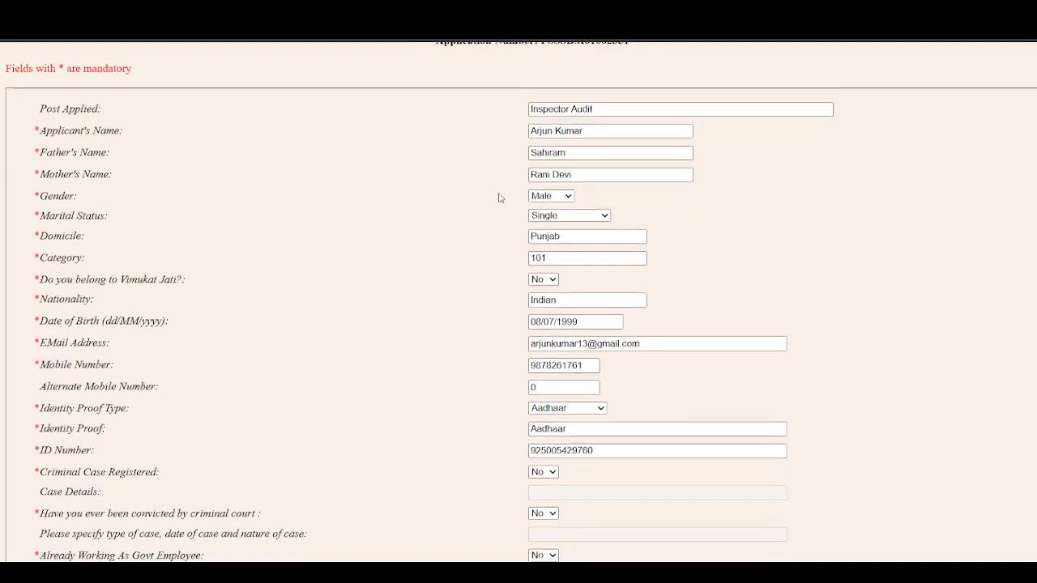
pyautogui.scroll(-1, 500, 197)
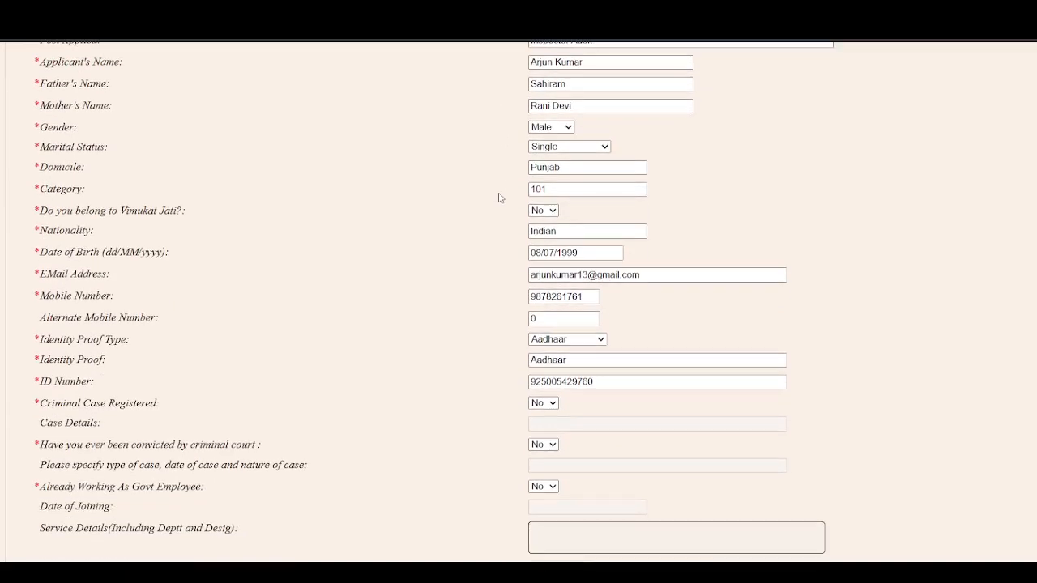
pyautogui.scroll(-2, 604, 175)
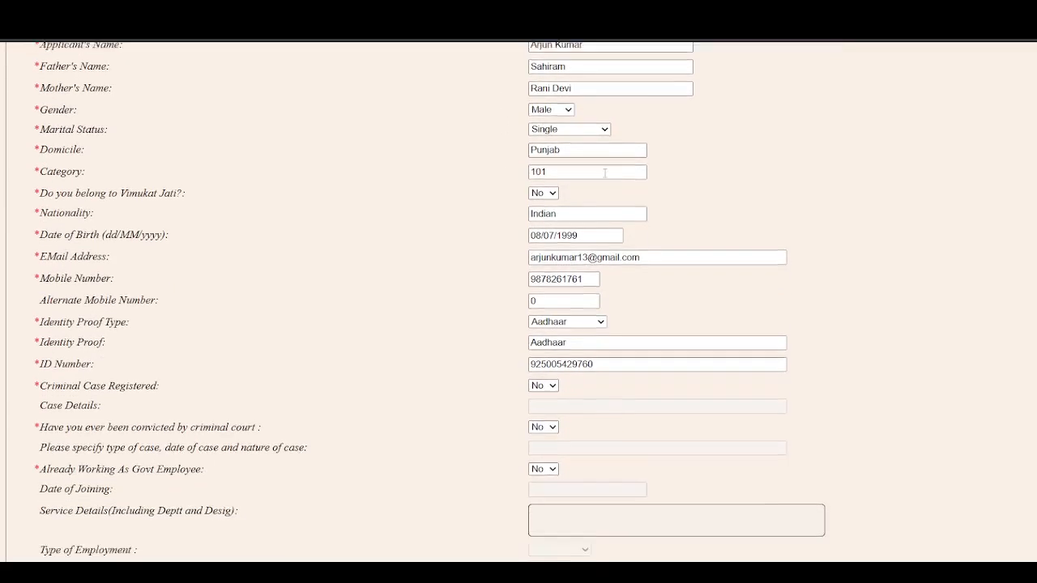
pyautogui.scroll(-5, 604, 178)
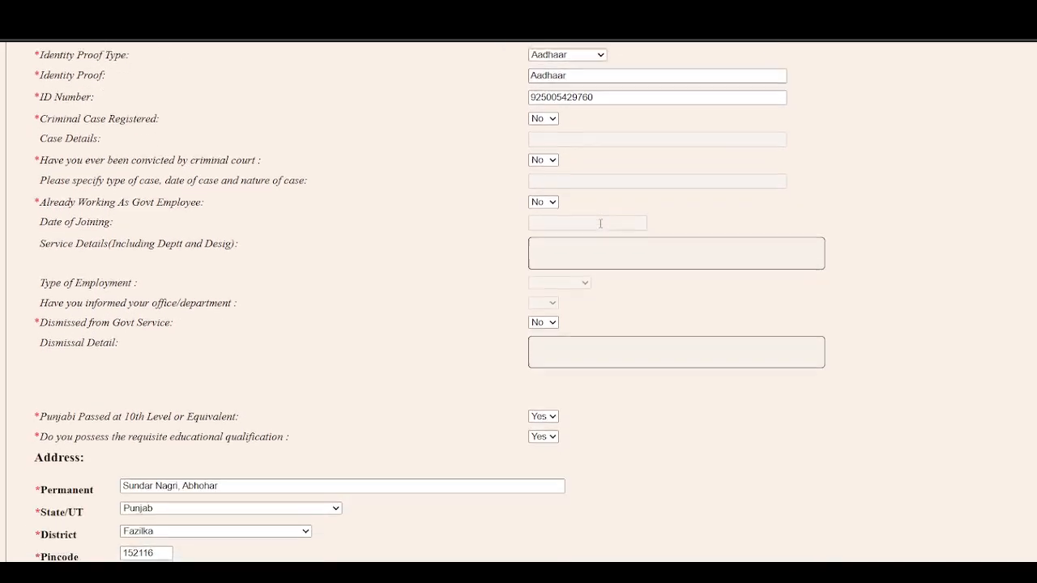
# Step: Mark the correspondence address as the same as the permanent address
pyautogui.scroll(-1, 600, 229)
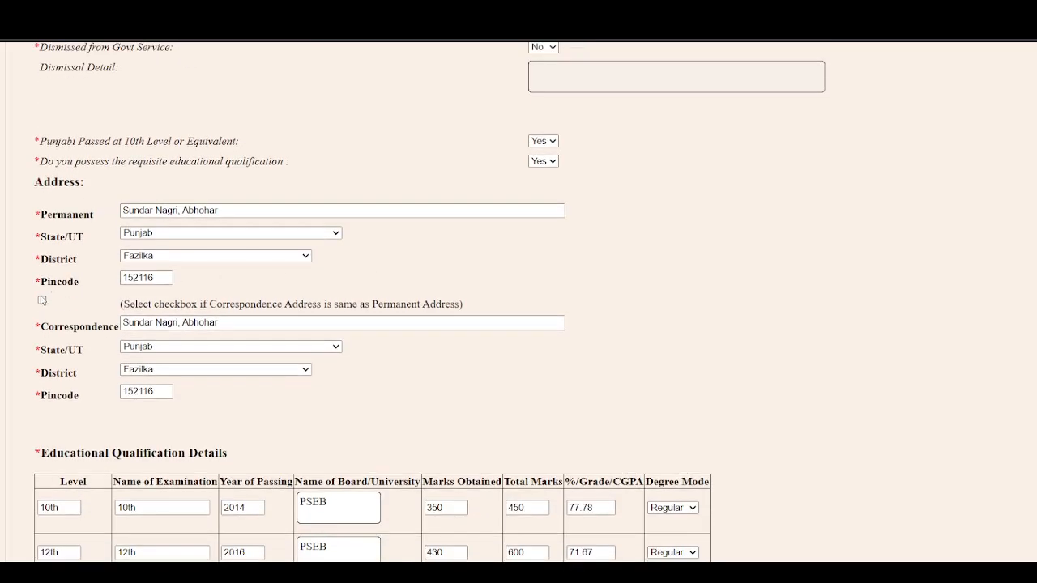
pyautogui.click(42, 301)
pyautogui.scroll(-3, 124, 309)
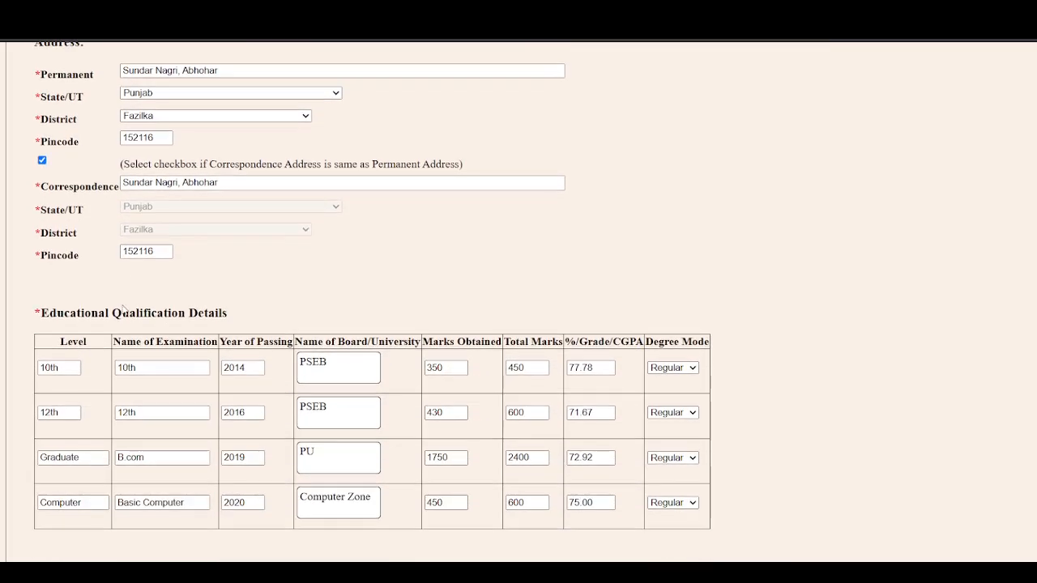
# Step: Accept the declaration below the qualification details and submit the application form, confirming the final submission
pyautogui.scroll(-3, 123, 310)
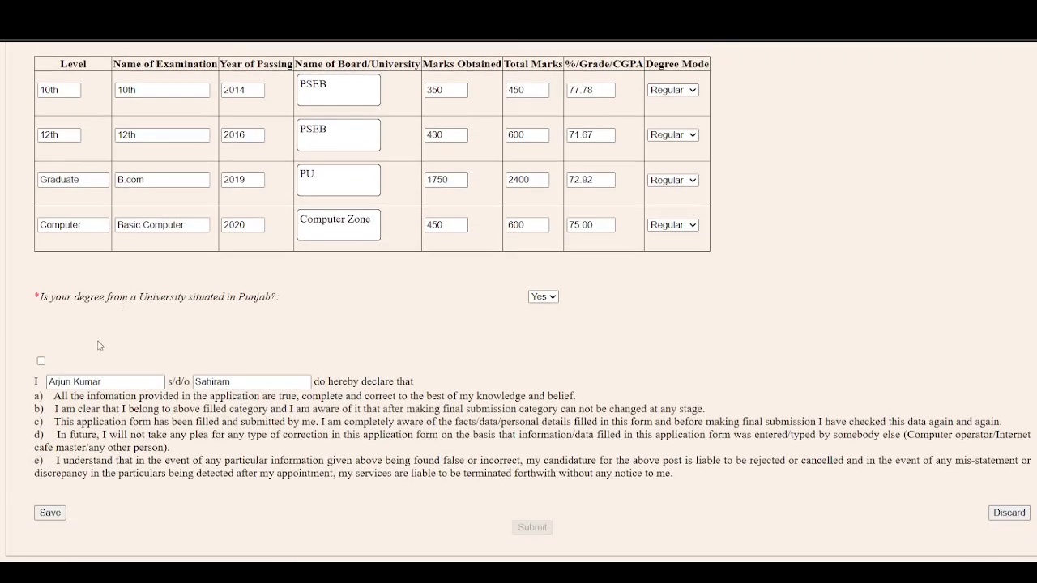
pyautogui.click(41, 362)
pyautogui.click(542, 532)
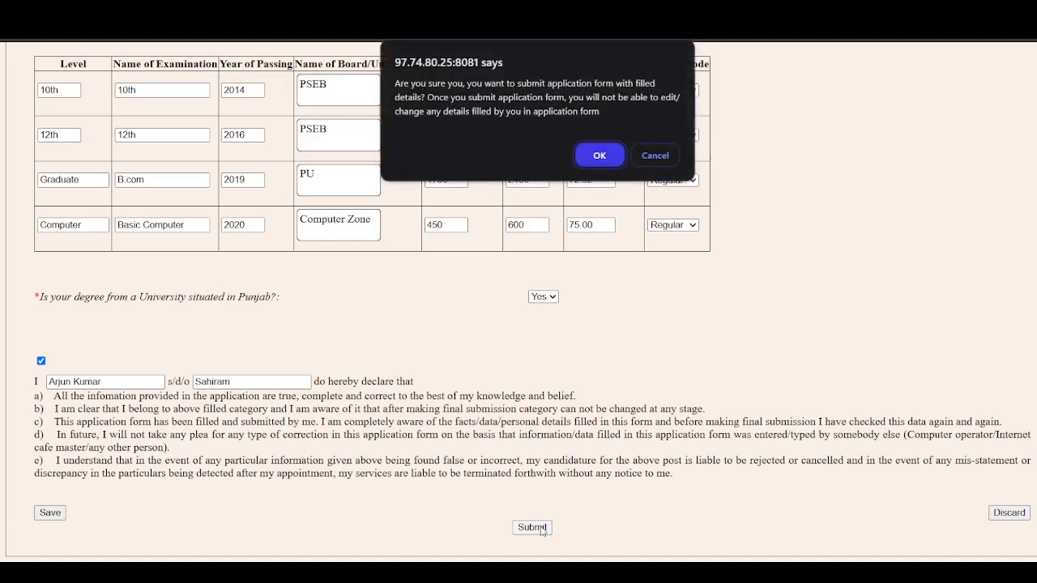
pyautogui.click(598, 156)
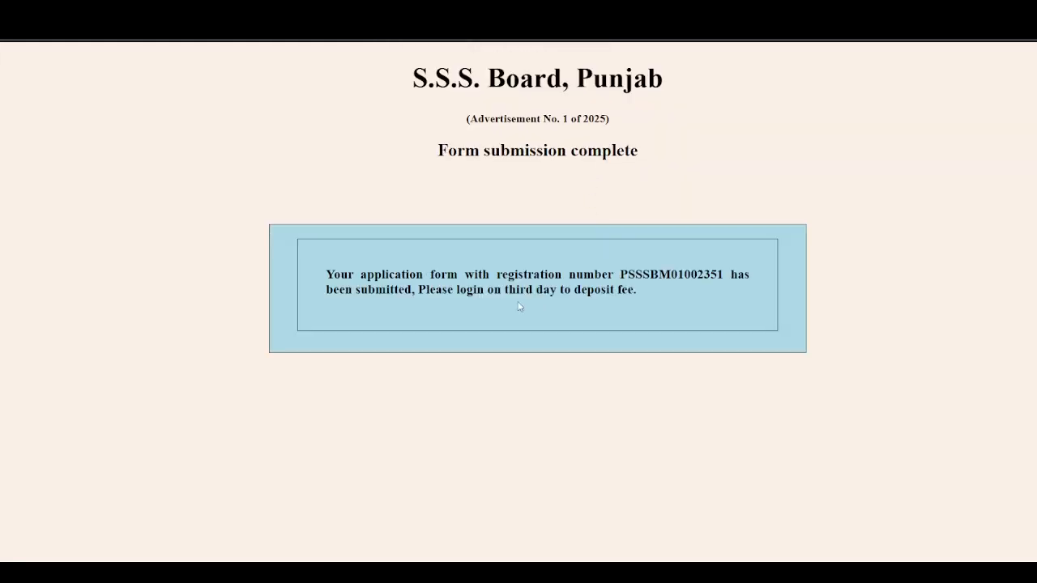
# Step: Read the registration number and the fee deposit day in the form submission message
pyautogui.moveTo(618, 274); pyautogui.dragTo(725, 275)
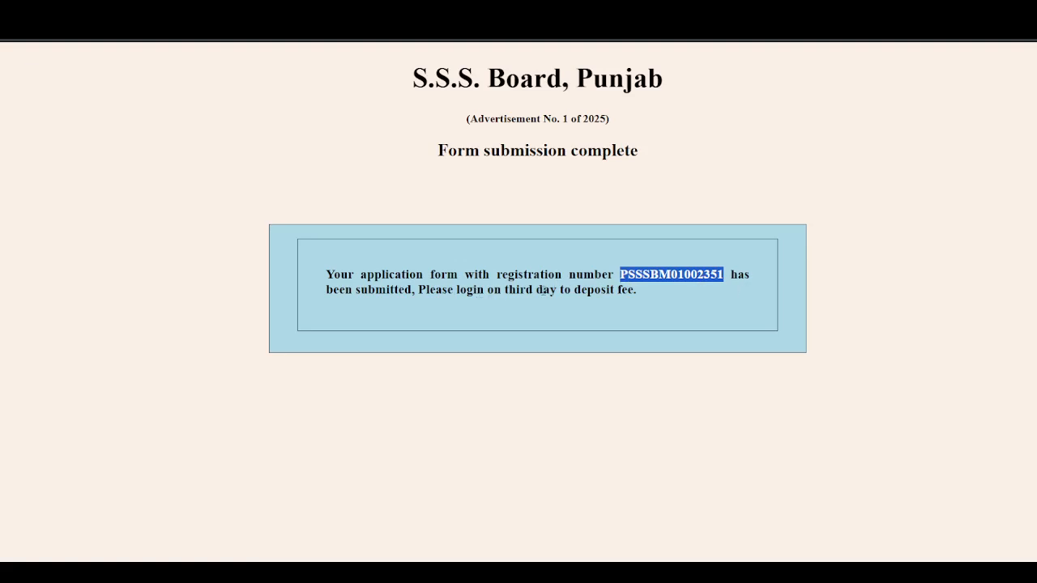
pyautogui.moveTo(505, 290); pyautogui.dragTo(564, 290)
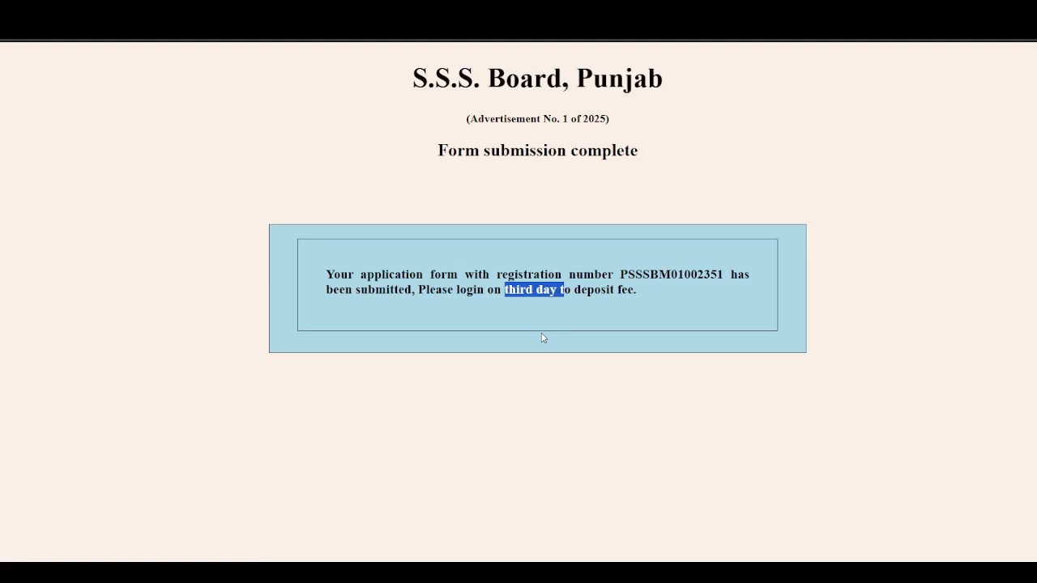
pyautogui.click(534, 572)
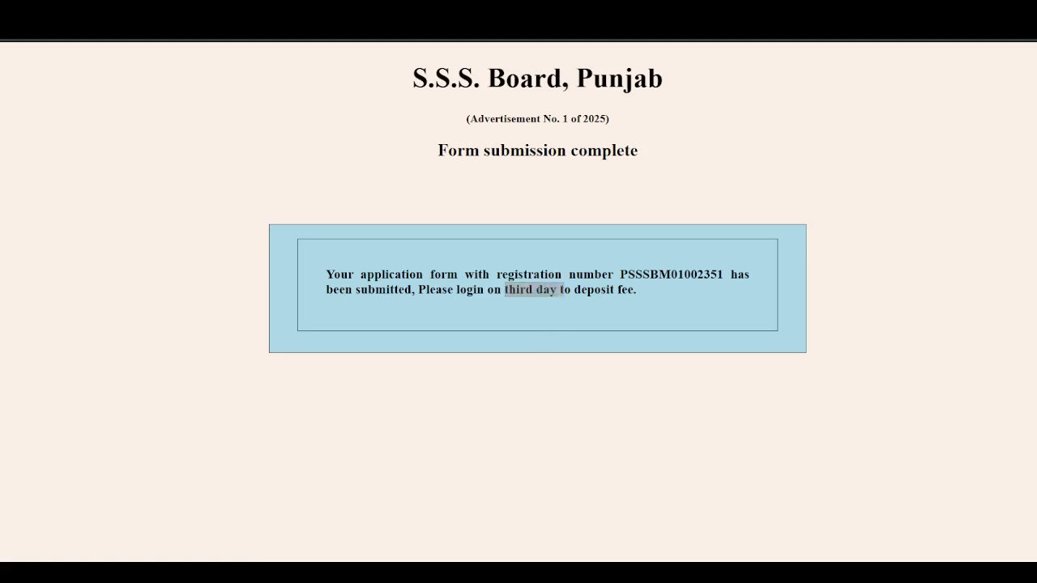